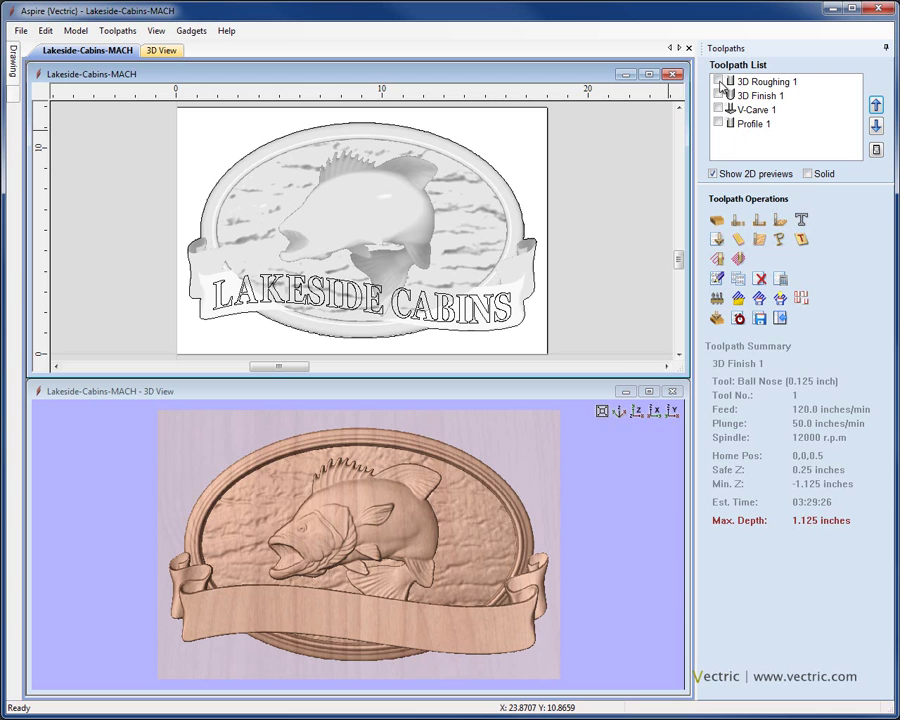
Briefly preview 3D Roughing 1, then display only the Profile 1 cut-out toolpath
left_click(718, 81)
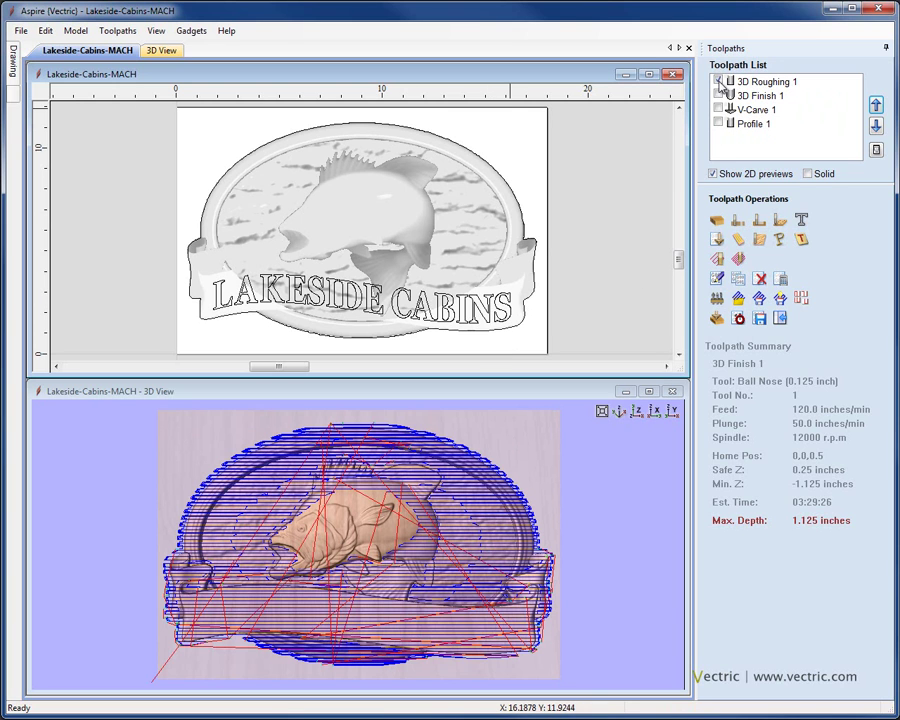
left_click(719, 82)
left_click(718, 123)
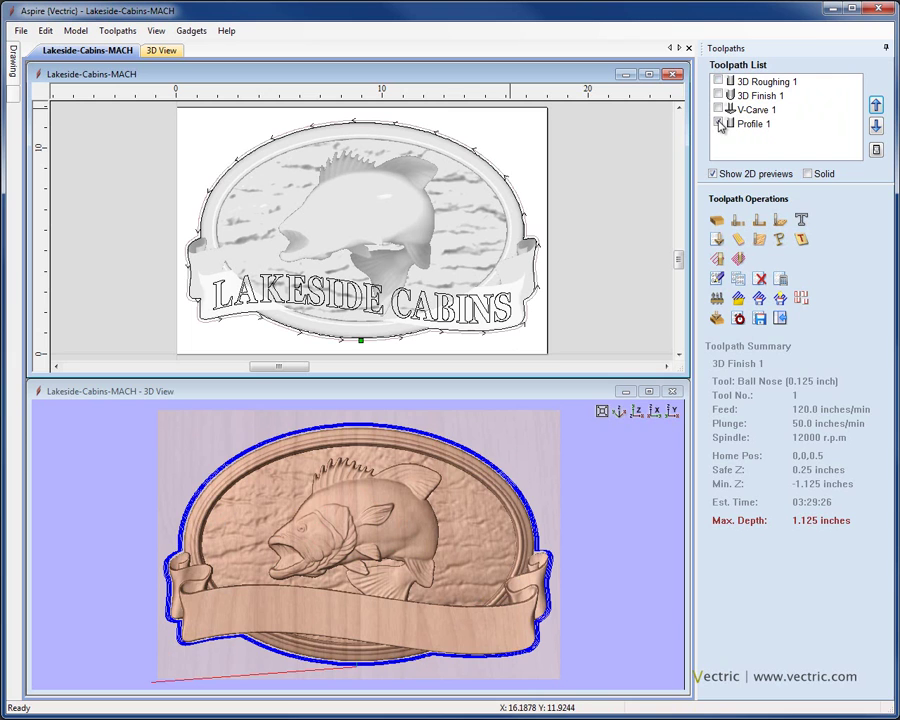
Inspect Profile 1's cut at the right edge in solid shading, then show its summary: 0.25 inch end mill, 1.5-inch depth
left_click(808, 175)
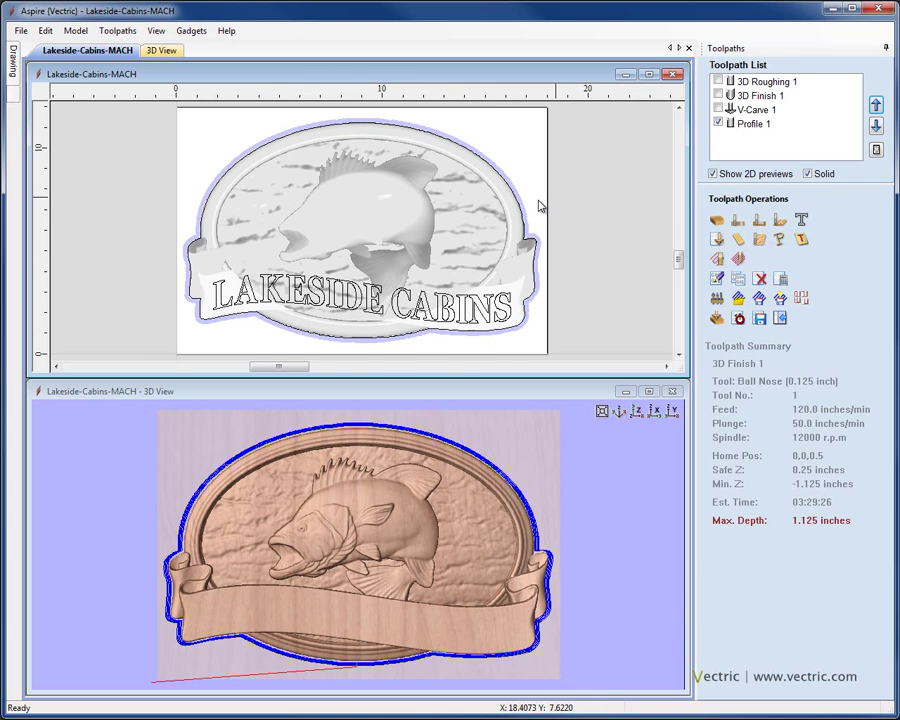
scroll(536, 204, "up", 4)
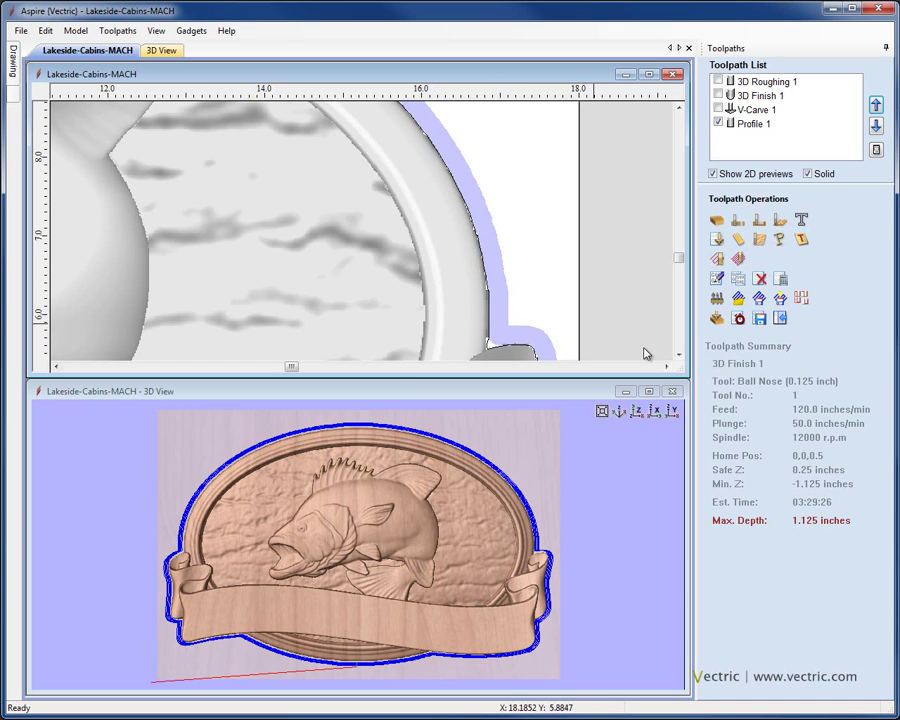
scroll(600, 330, "down", 2)
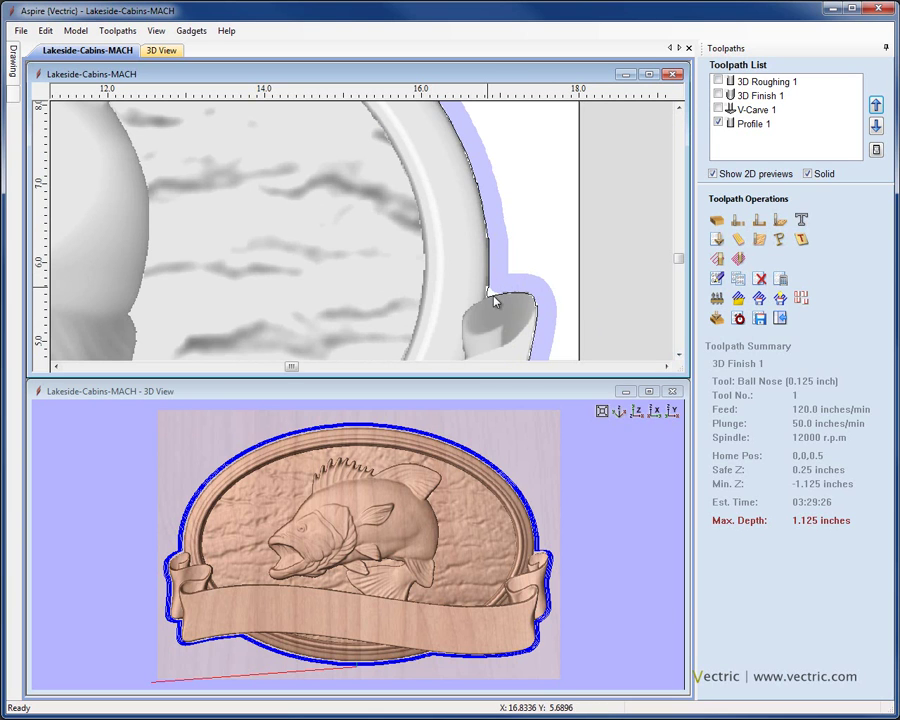
left_click(807, 174)
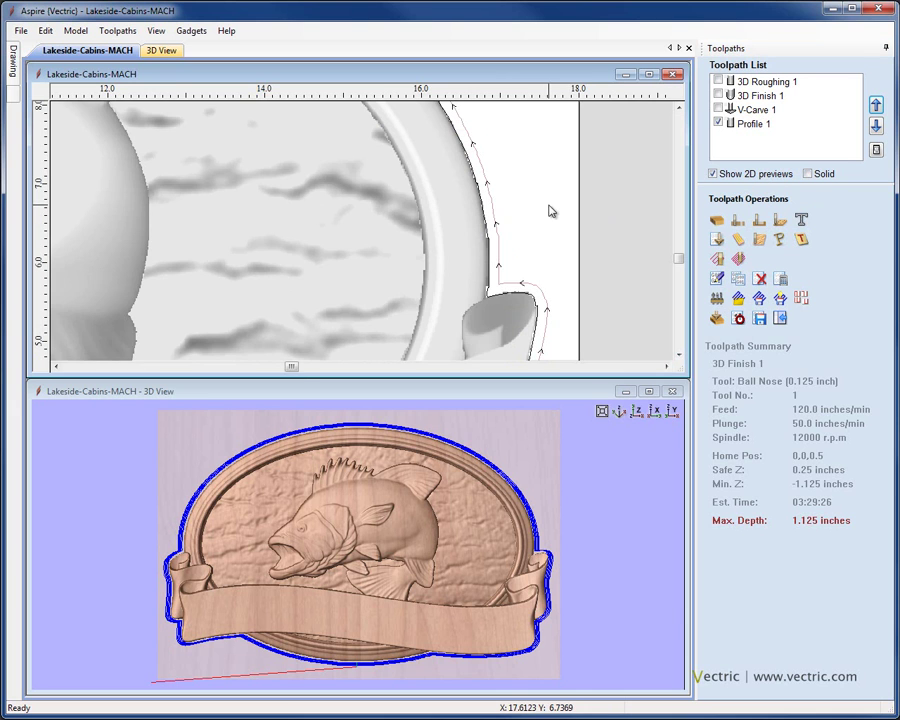
scroll(549, 211, "down", 5)
left_click(753, 123)
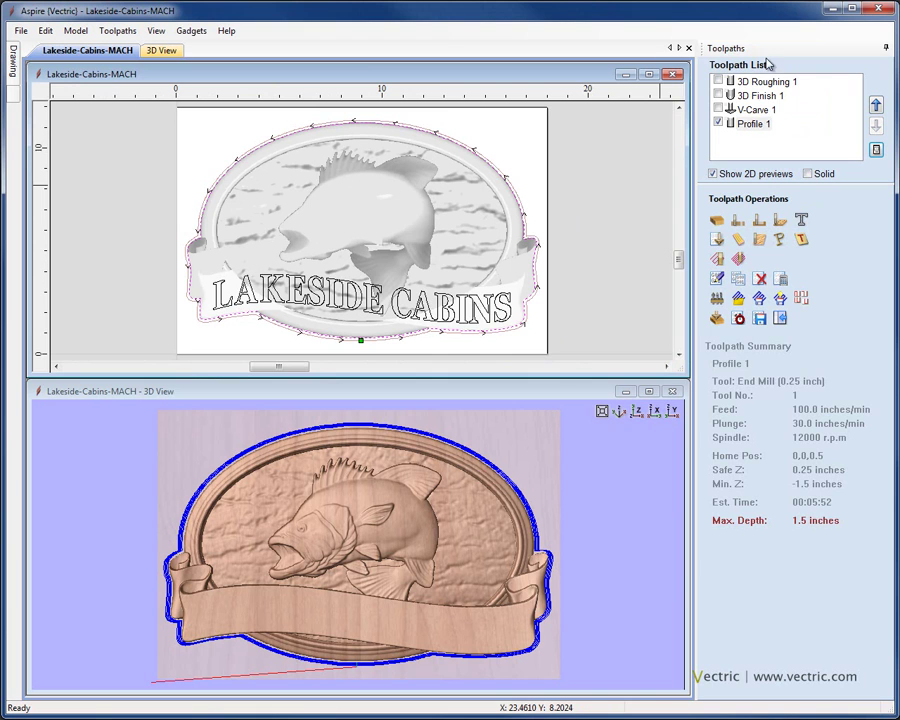
left_click(752, 125)
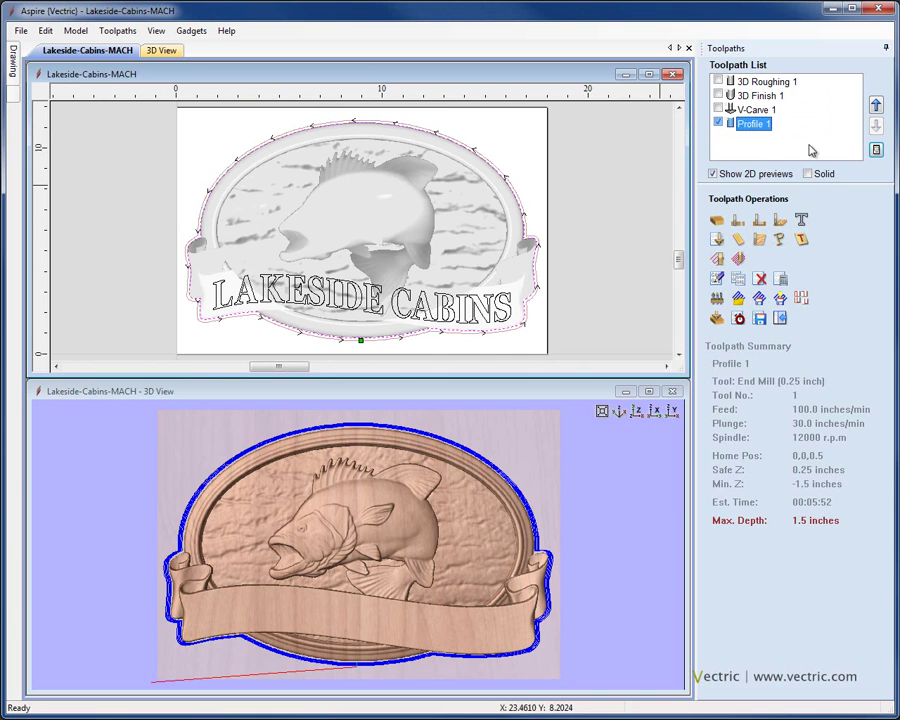
left_click(876, 105)
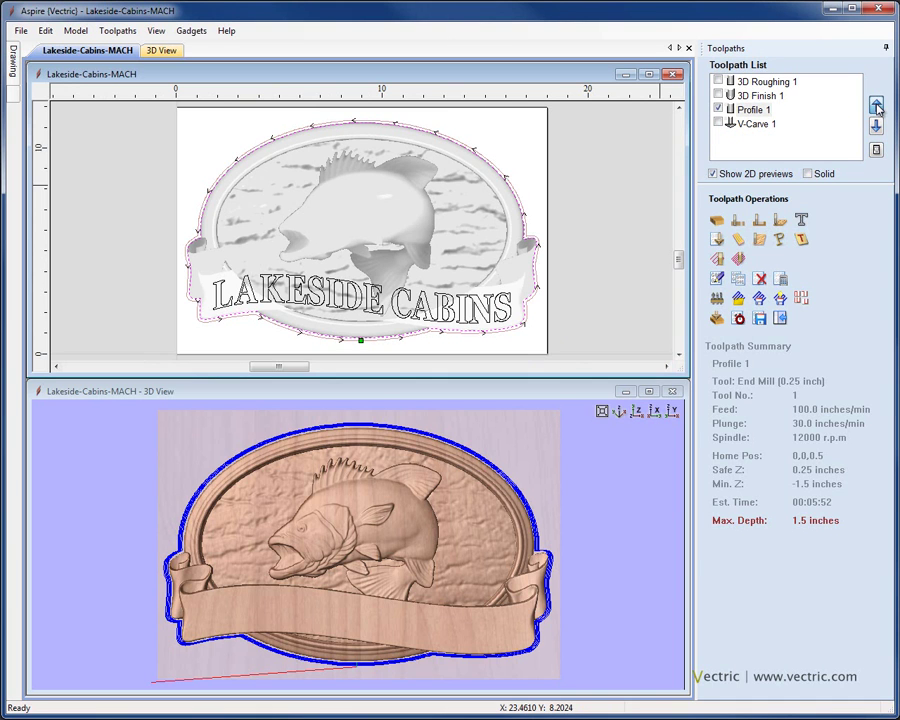
left_click(876, 105)
left_click(876, 127)
left_click(876, 127)
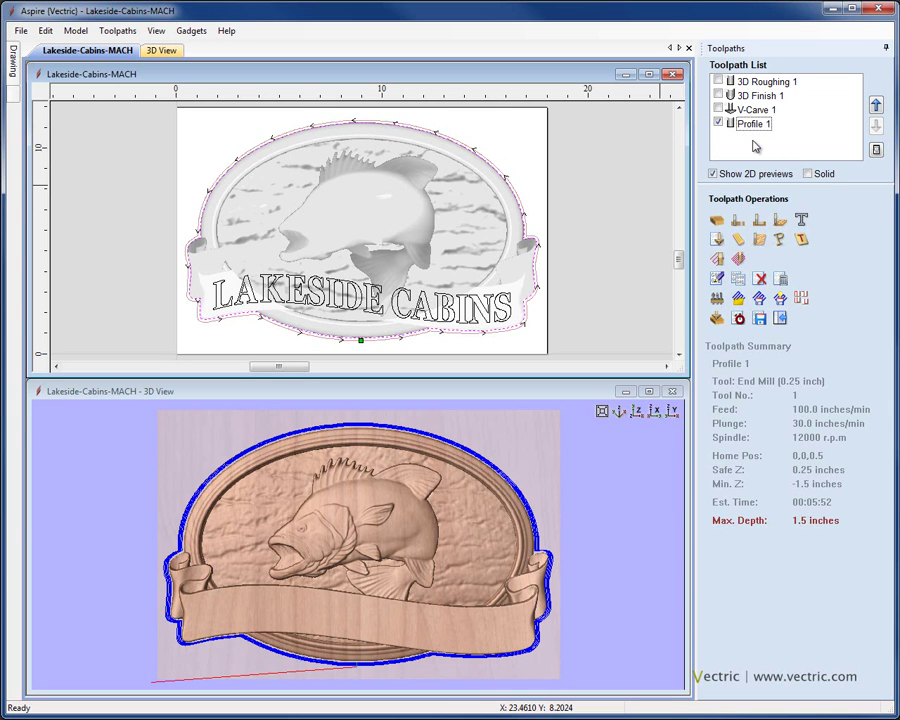
In Toolpath Control, delete the trailing 1 from 'Profile 1' so it reads 'Profile', and apply it
left_click(876, 150)
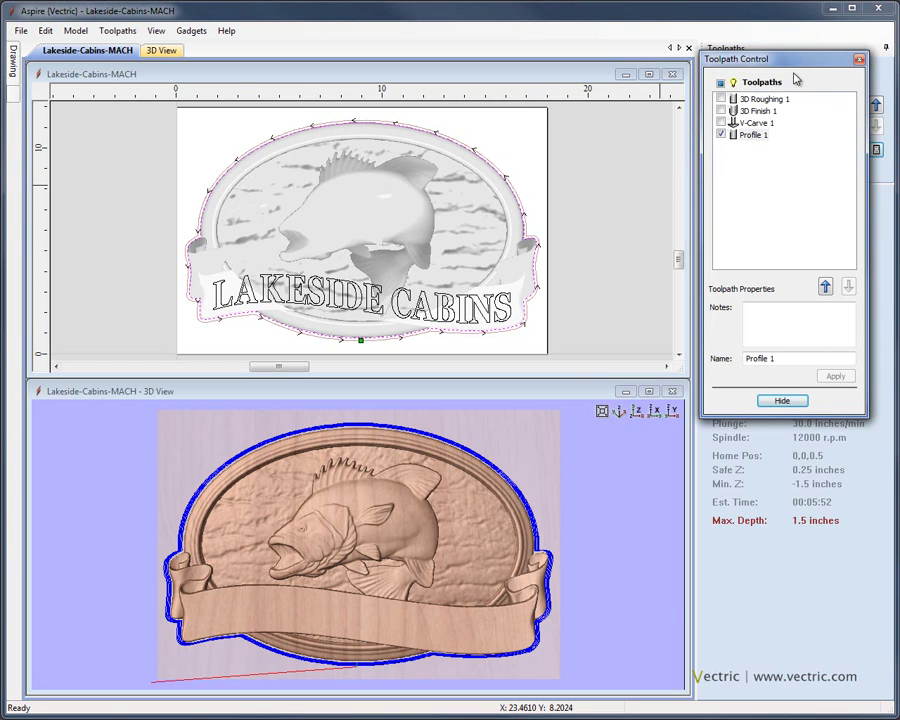
mouse_move(797, 60)
left_mouse_down()
mouse_move(741, 44)
mouse_move(647, 43)
mouse_move(786, 47)
left_mouse_up()
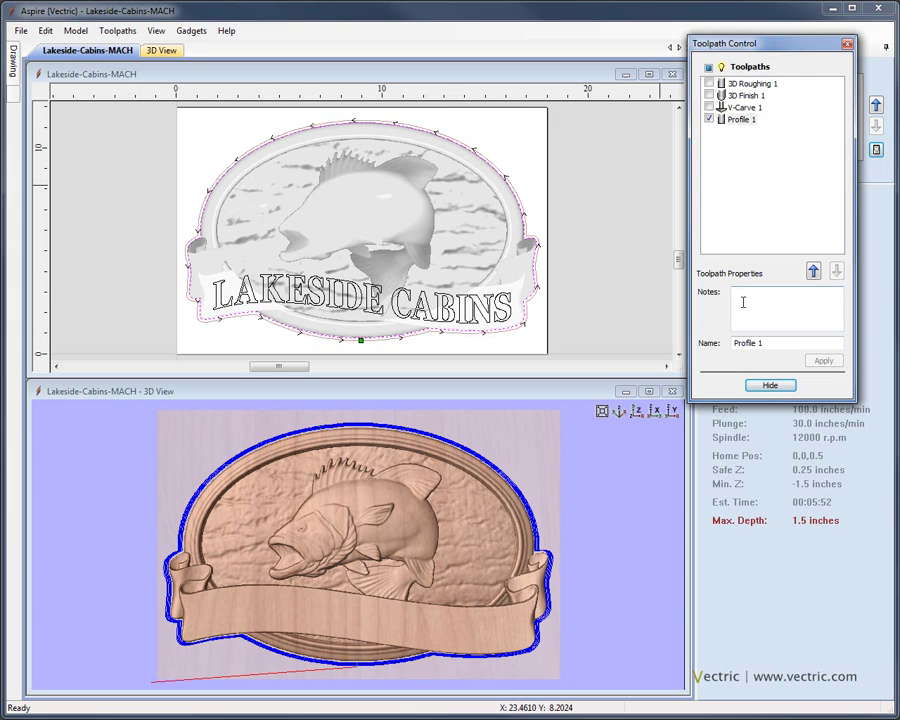
left_click(772, 345)
key("BackSpace")
key("BackSpace")
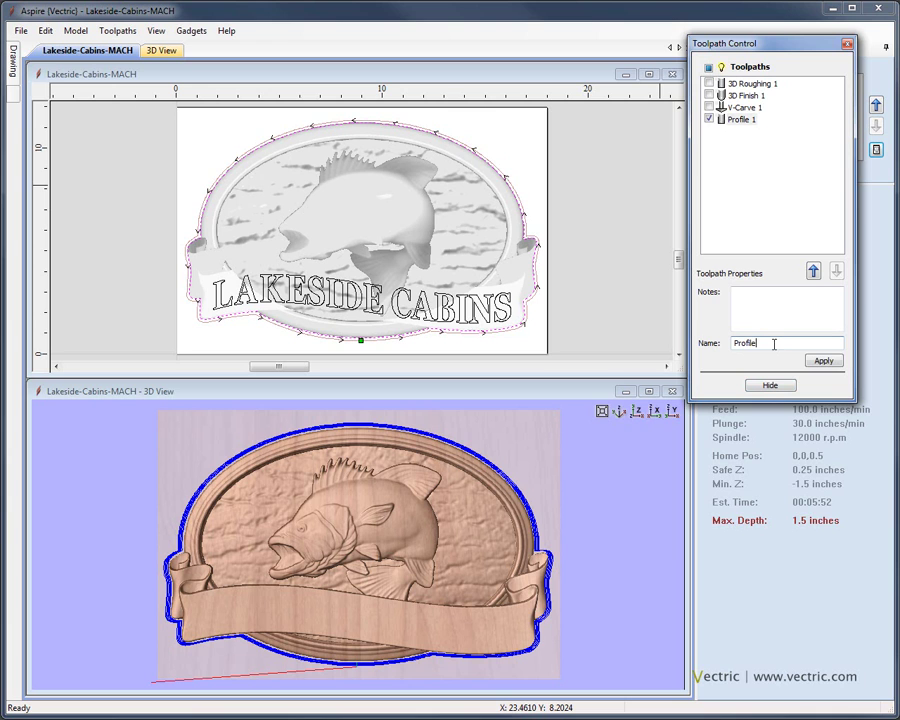
left_click(824, 362)
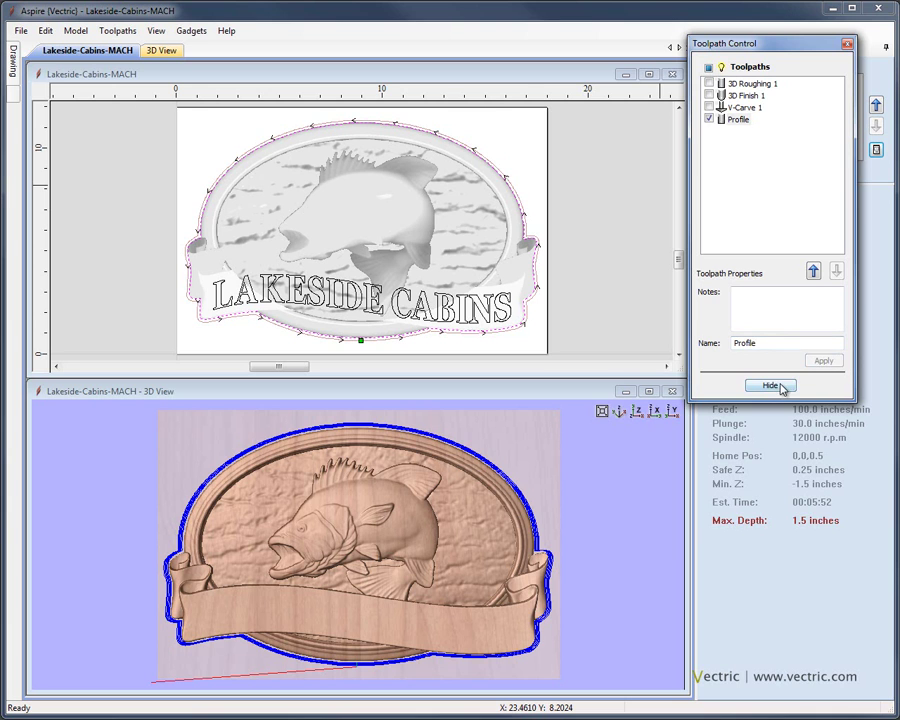
left_click(770, 385)
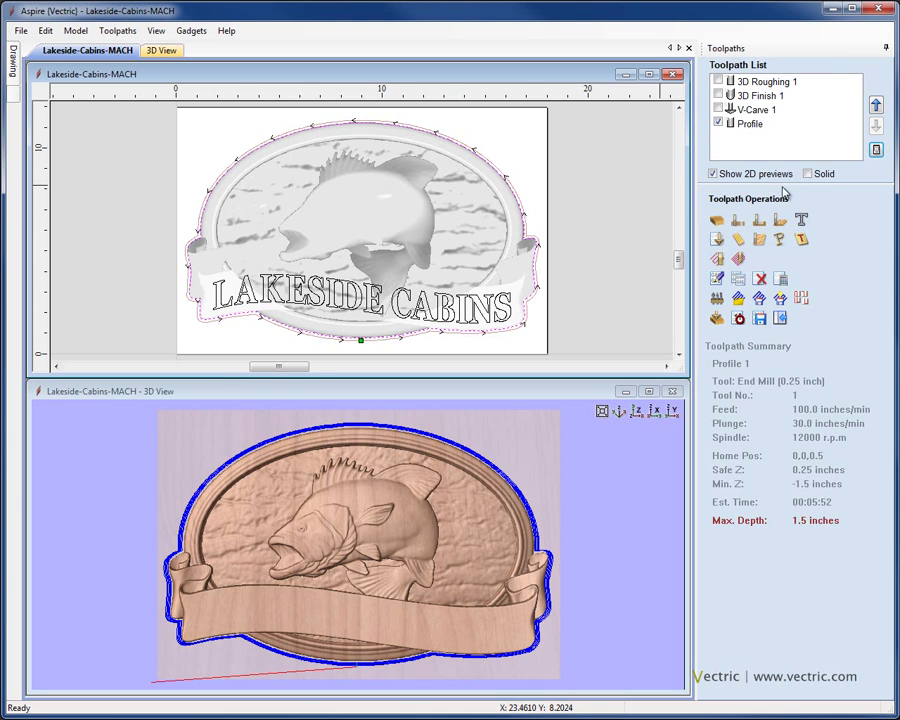
left_click(717, 222)
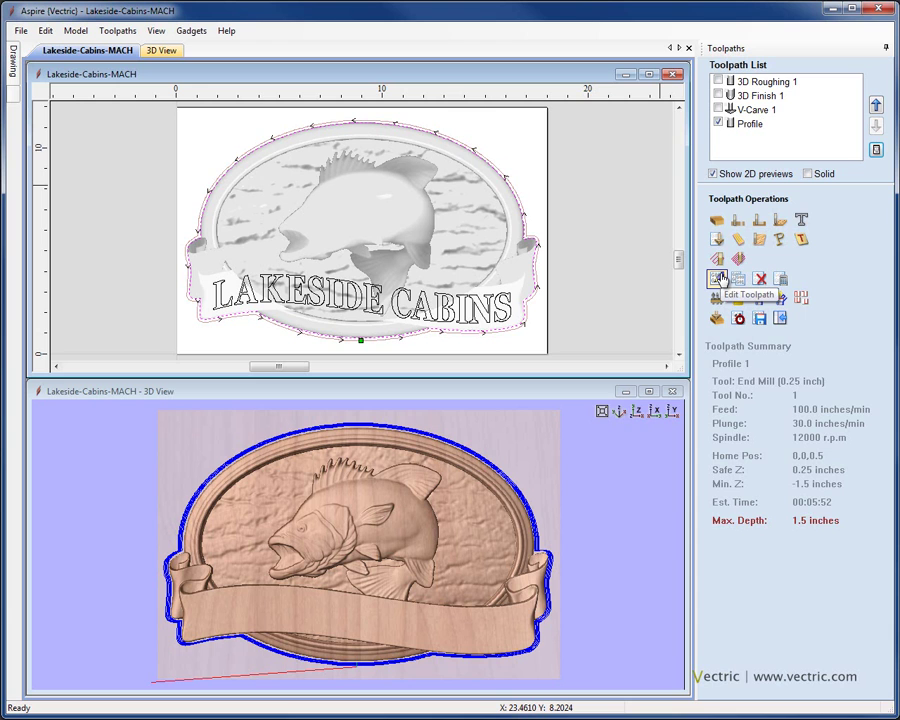
left_click(745, 124)
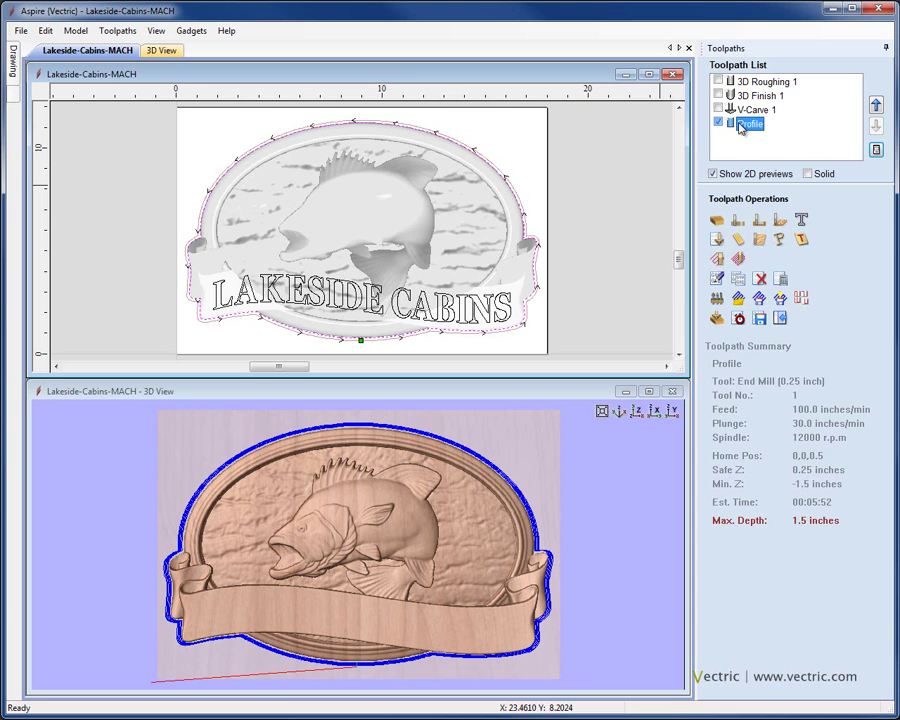
left_click(716, 278)
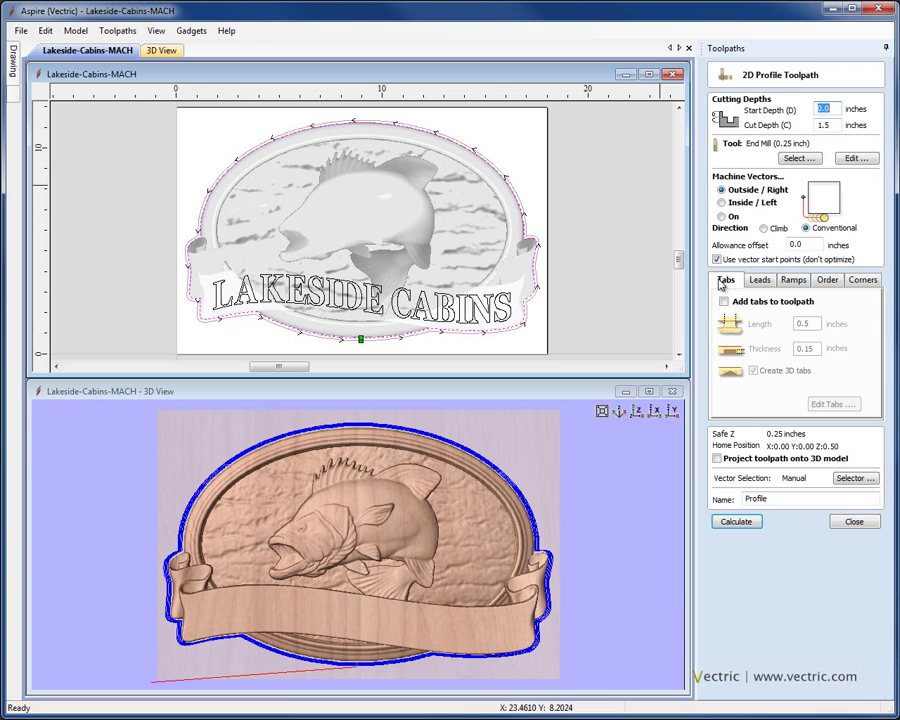
left_click(854, 521)
double_click(745, 124)
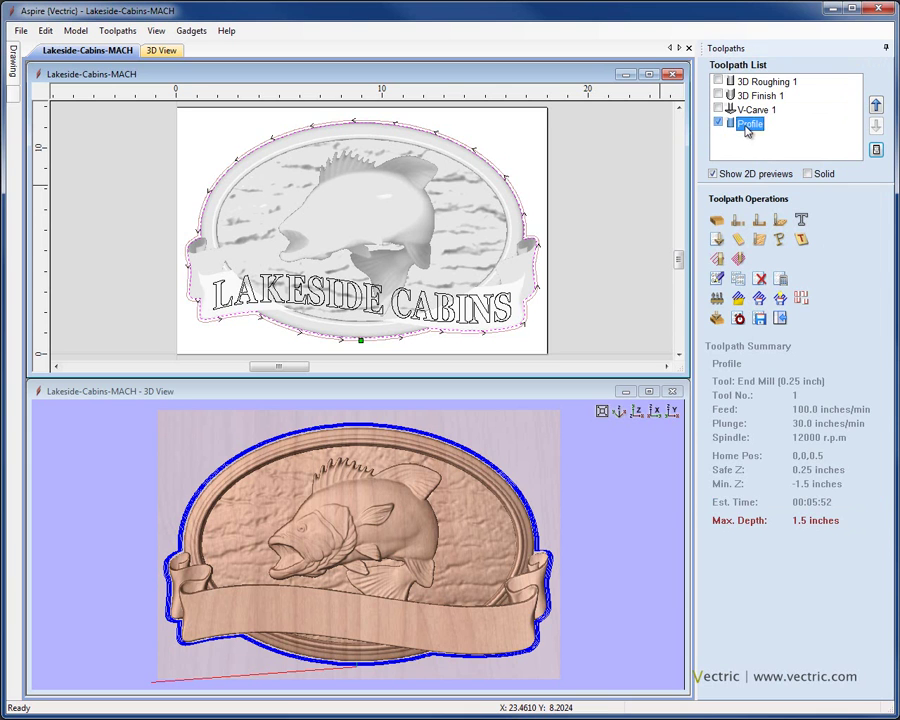
left_click(854, 523)
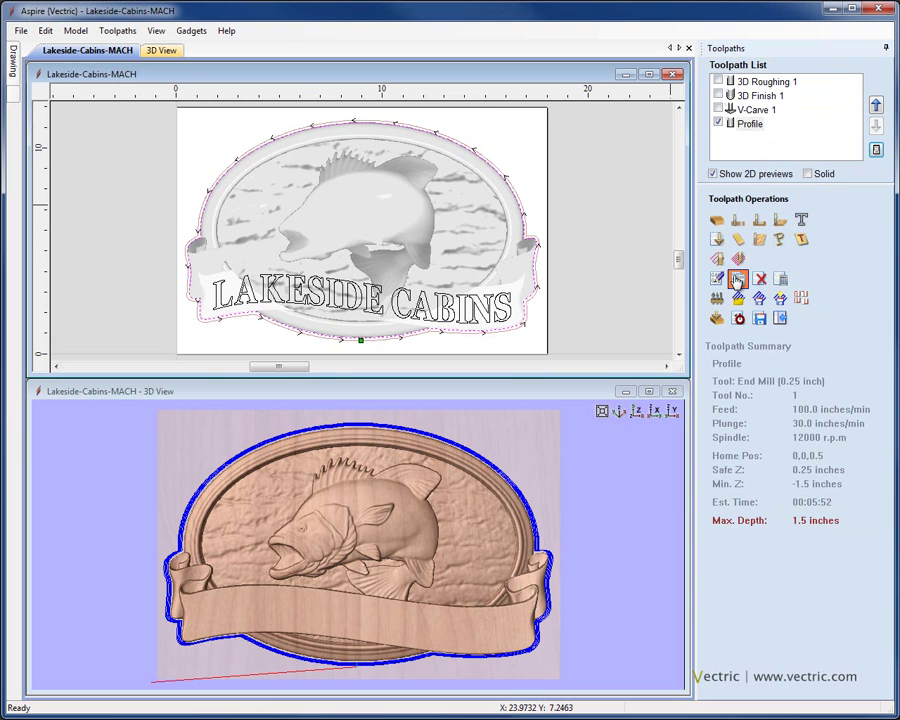
left_click(737, 281)
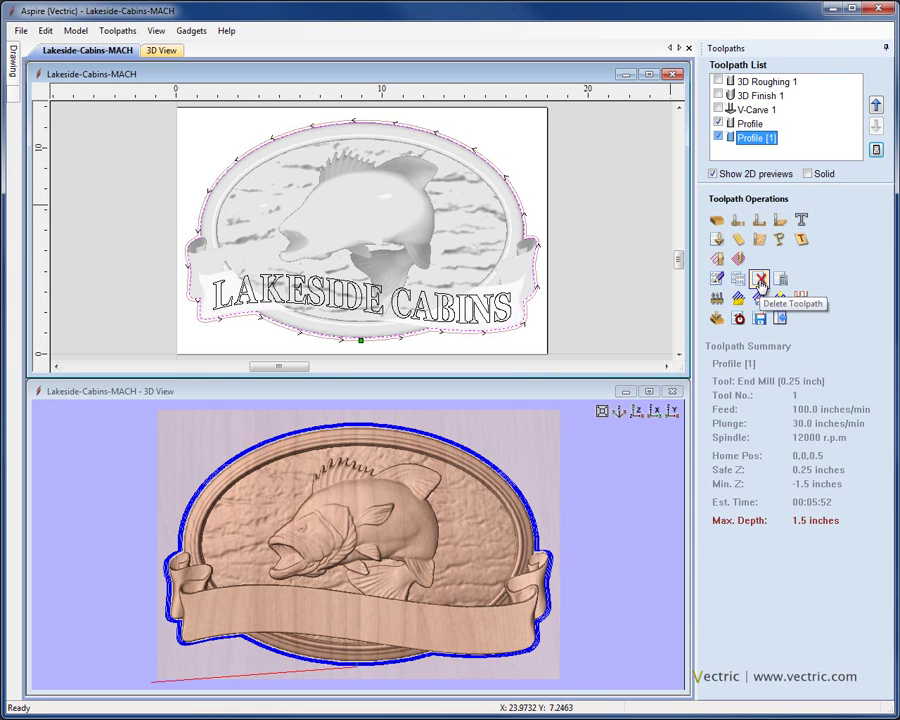
left_click(760, 281)
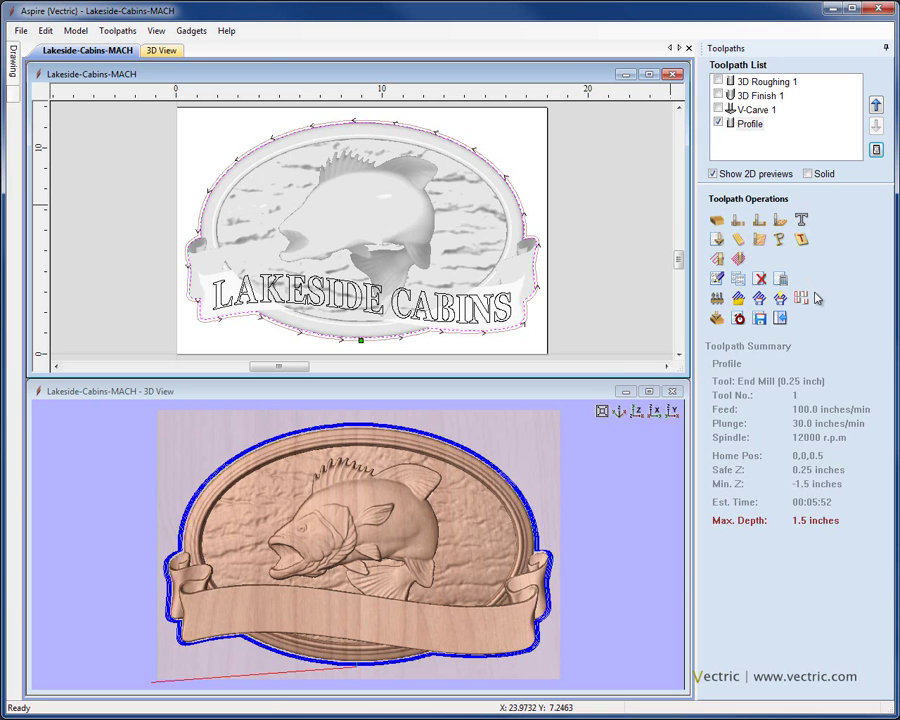
left_click(717, 299)
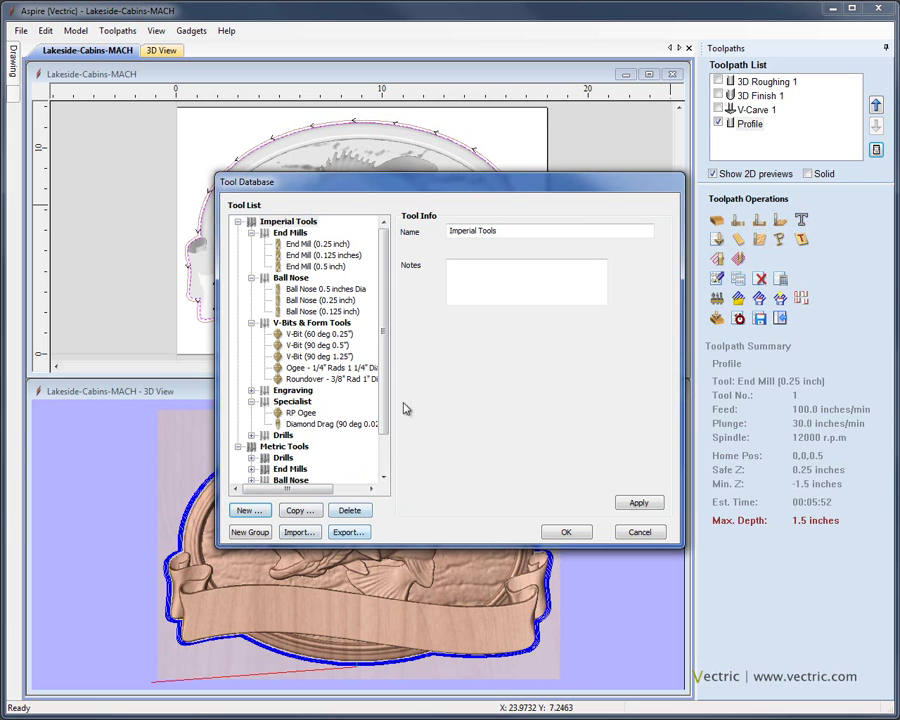
left_click(566, 533)
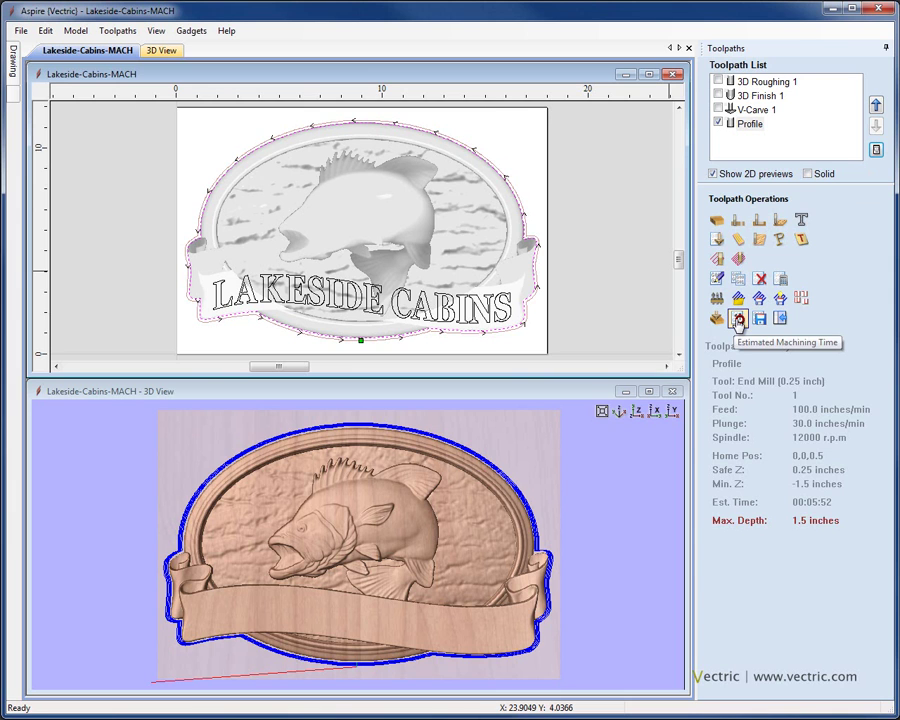
Show estimated machining times and change the scale factor from 2.0 to 1.5
left_click(739, 320)
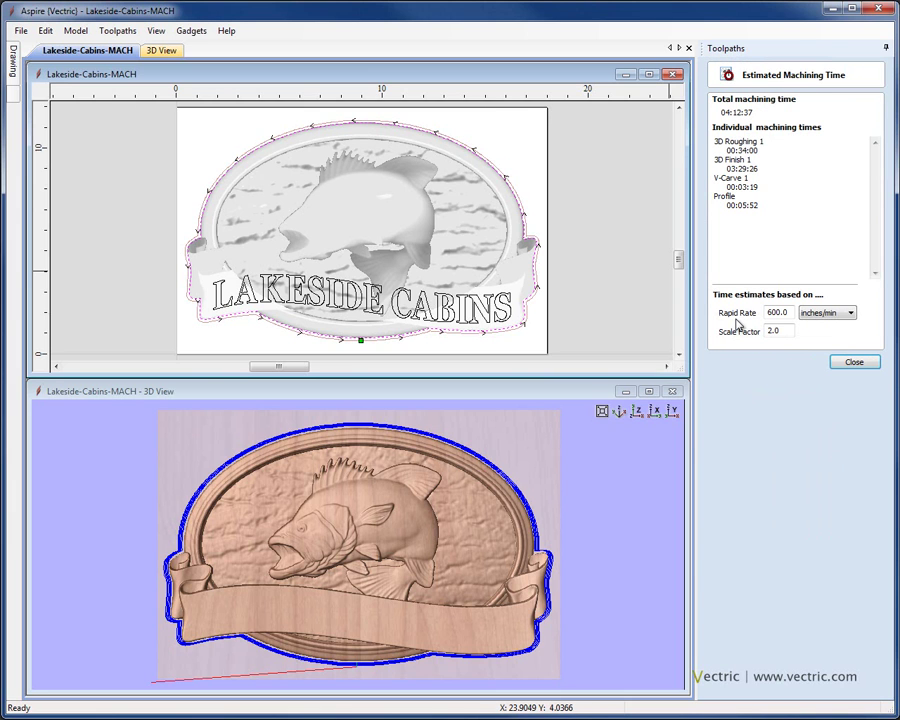
left_click(779, 237)
left_click(786, 332)
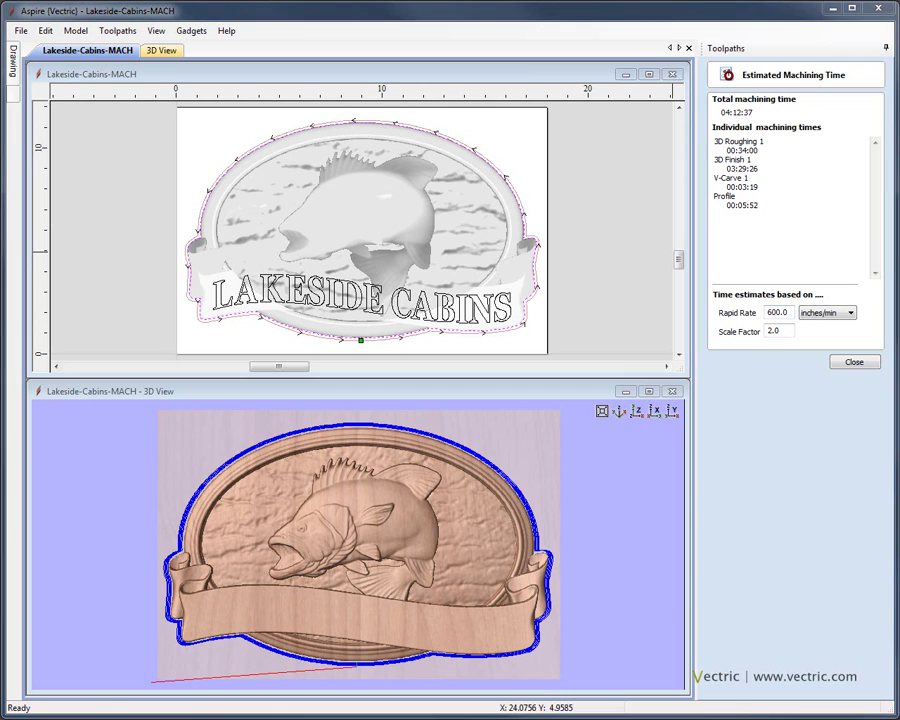
double_click(780, 331)
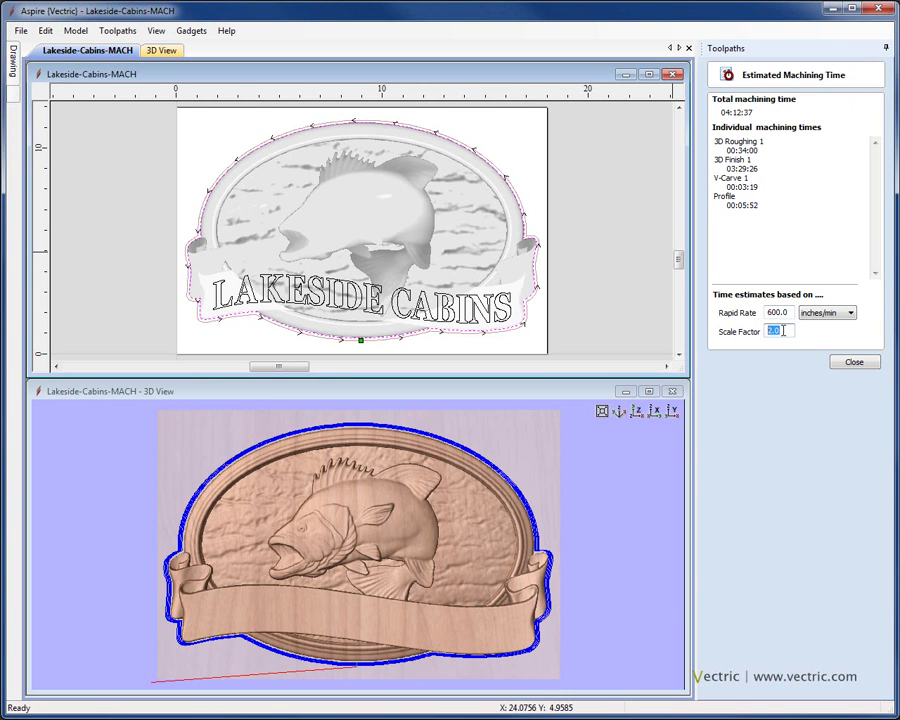
type("1")
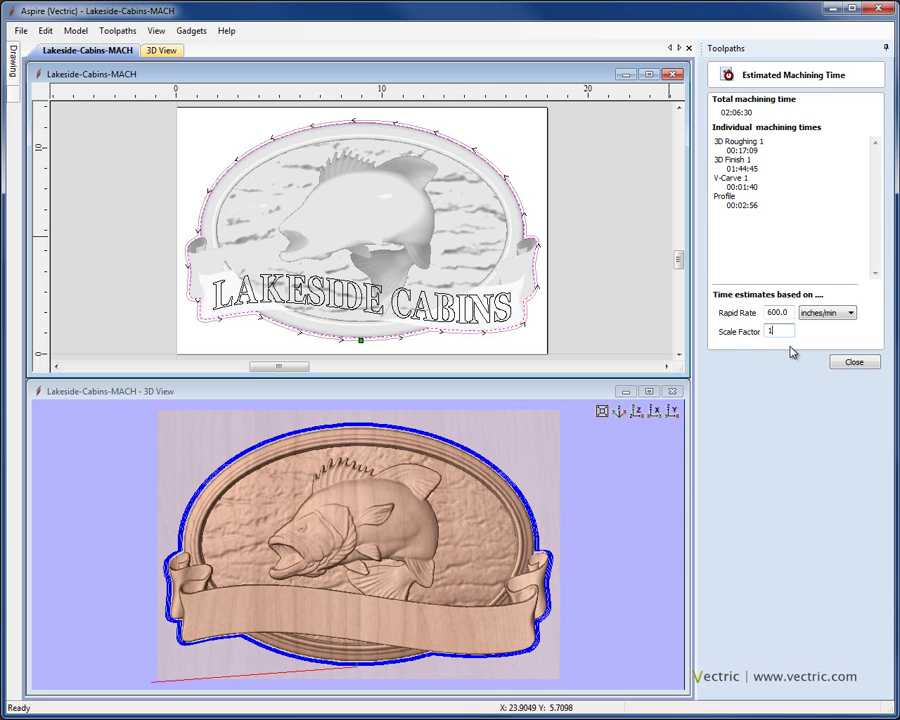
type(".5")
Hide the Profile toolpath, maximise the 3D View and switch to an isometric view of the board
left_click(845, 362)
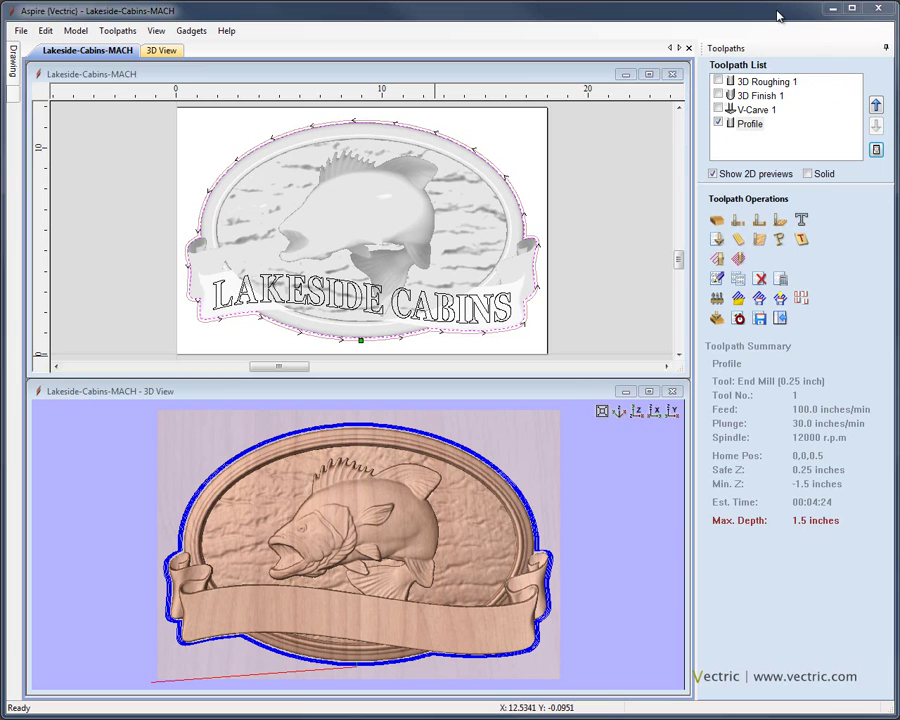
left_click(716, 320)
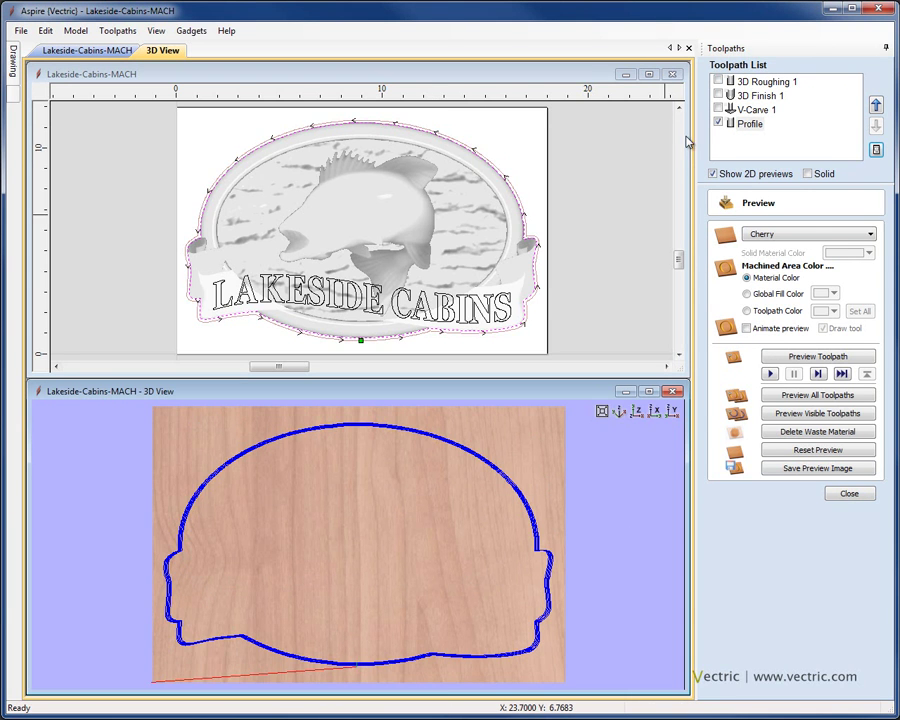
left_click(717, 122)
left_click(648, 391)
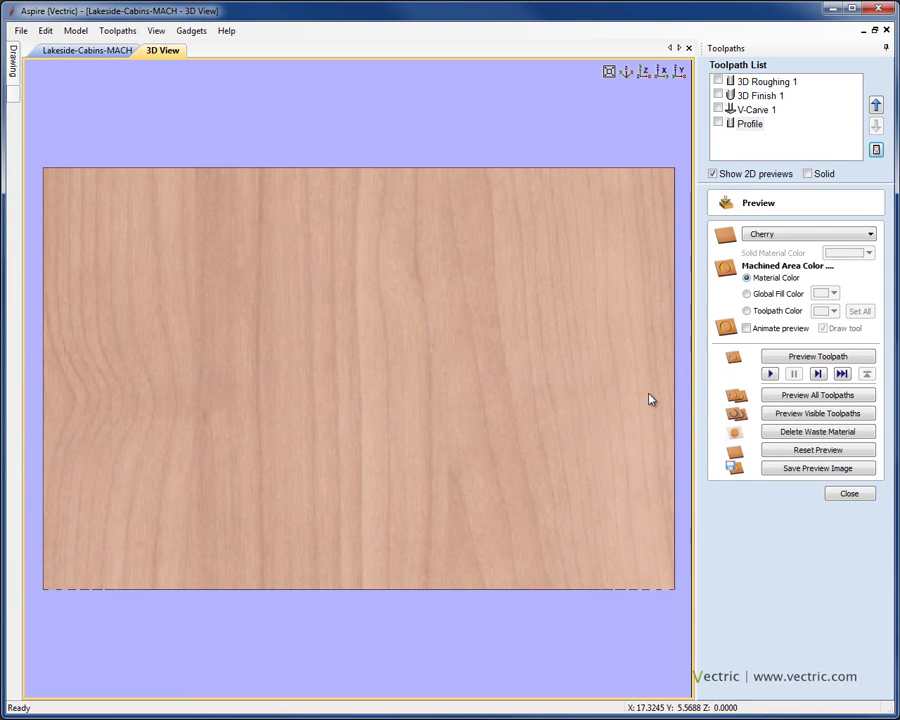
left_click(626, 71)
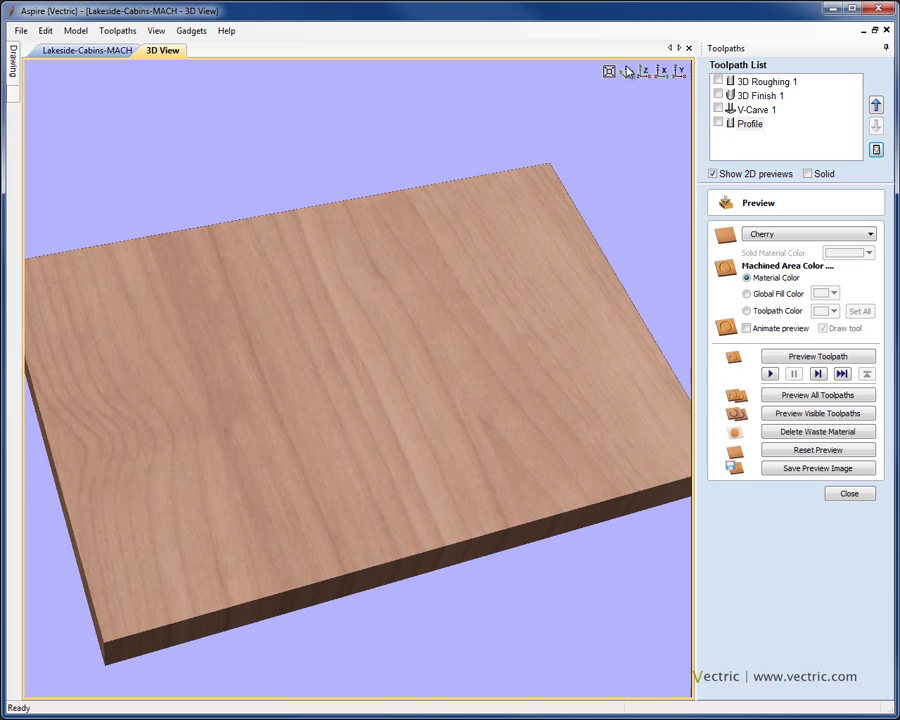
Step through 3D Finish 1 and V-Carve 1, ending with 3D Roughing 1 selected
left_click(748, 82)
left_click(745, 96)
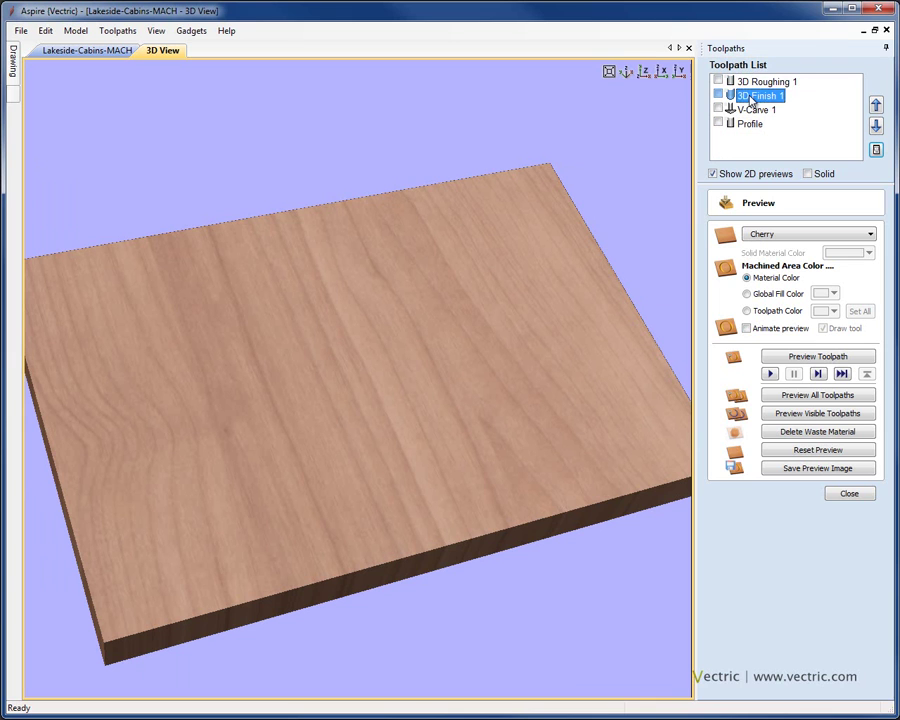
left_click(745, 110)
left_click(745, 82)
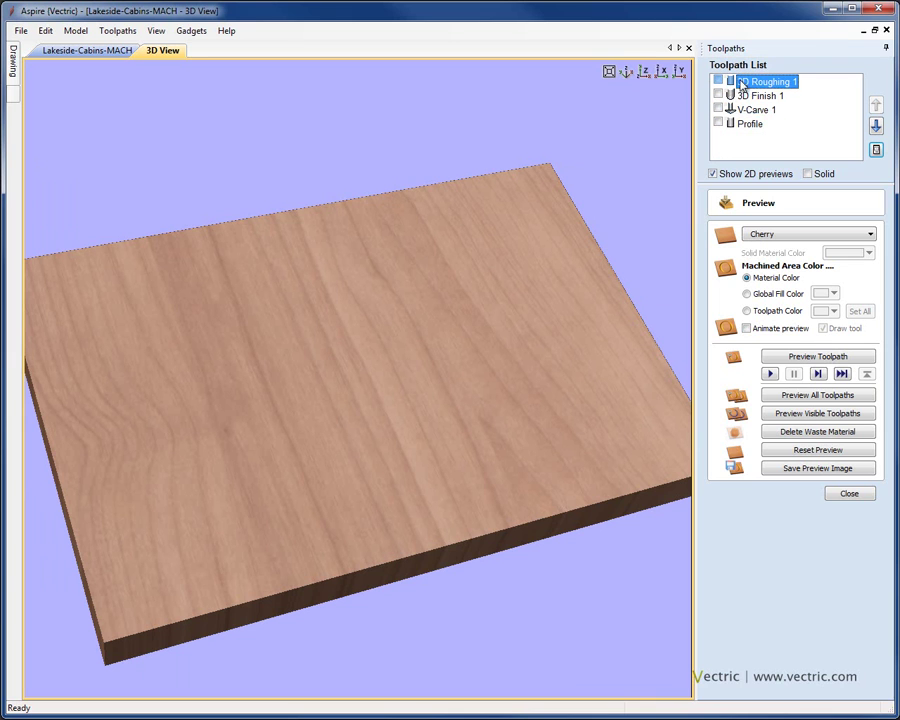
Simulate 3D Roughing 1 on the cherry board and tilt the view to inspect the roughed shape
left_click(799, 357)
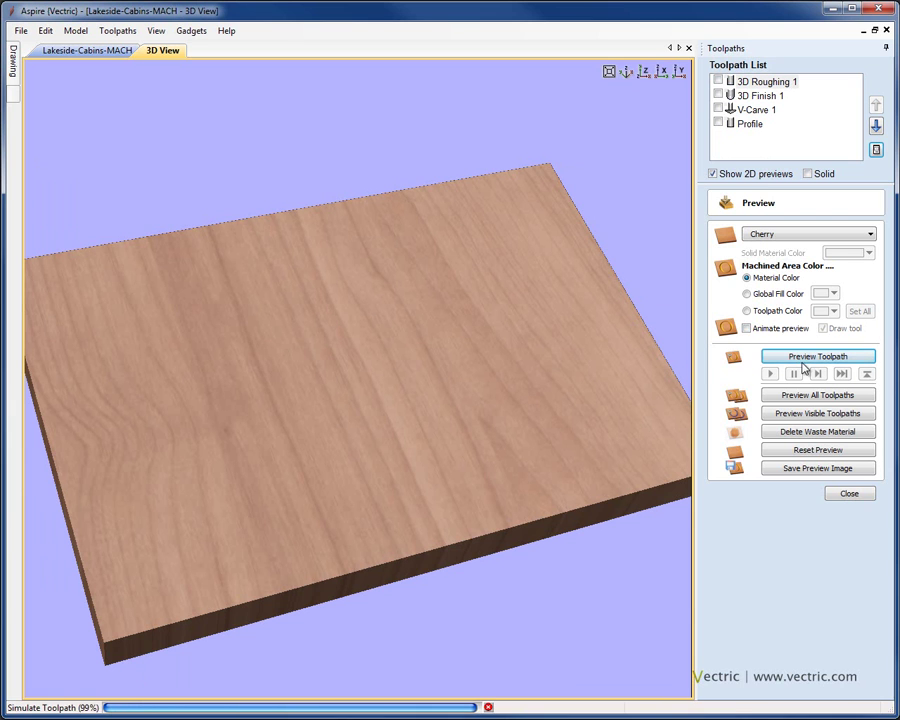
mouse_move(436, 418)
left_mouse_down()
mouse_move(402, 448)
mouse_move(388, 489)
mouse_move(496, 346)
mouse_move(478, 380)
mouse_move(434, 414)
left_mouse_up()
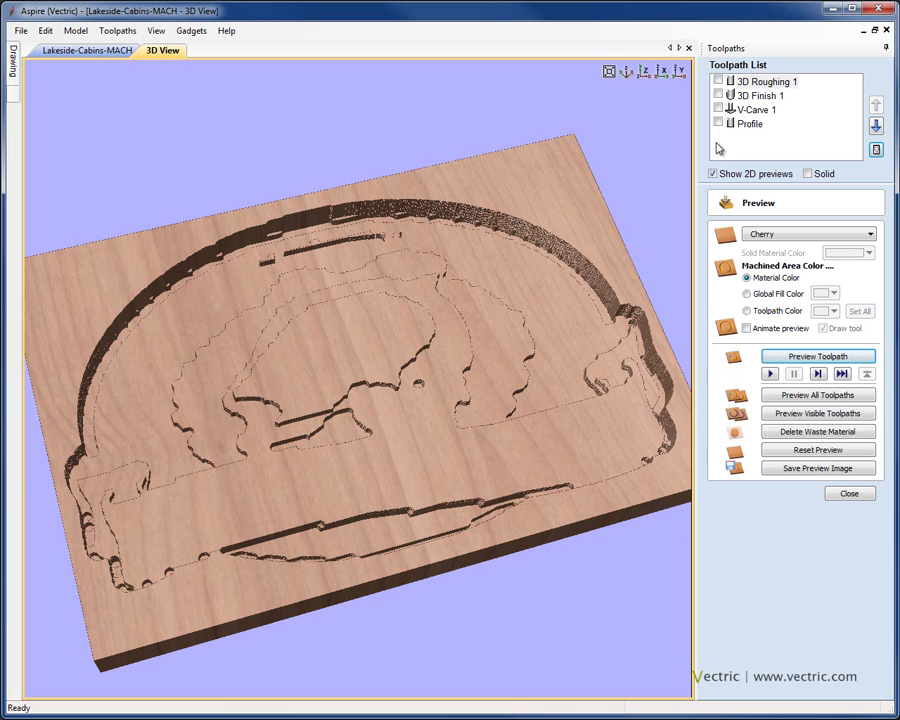
left_click(718, 95)
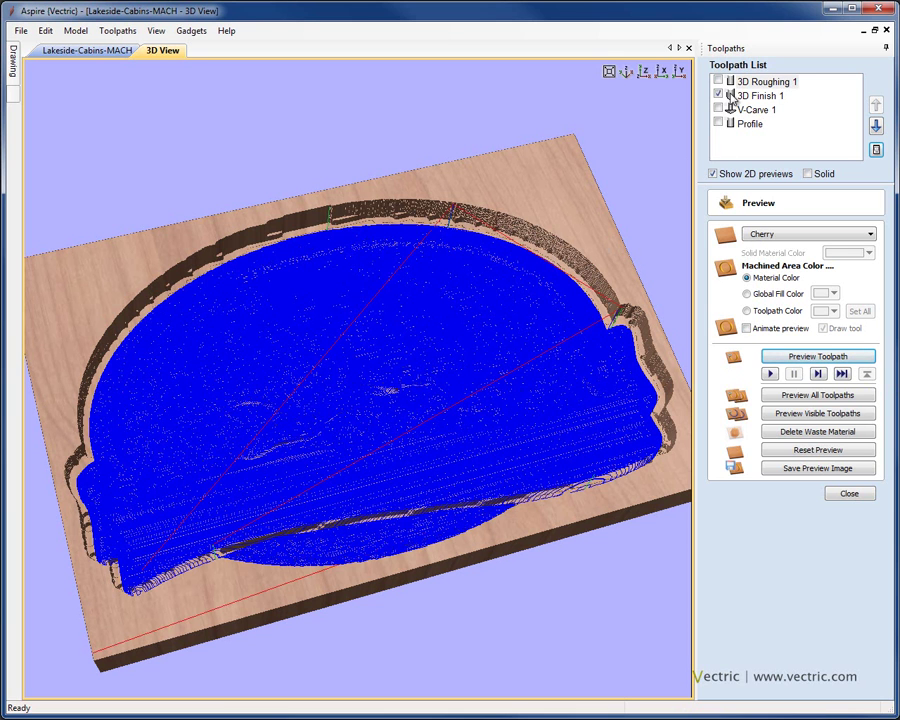
left_click(718, 95)
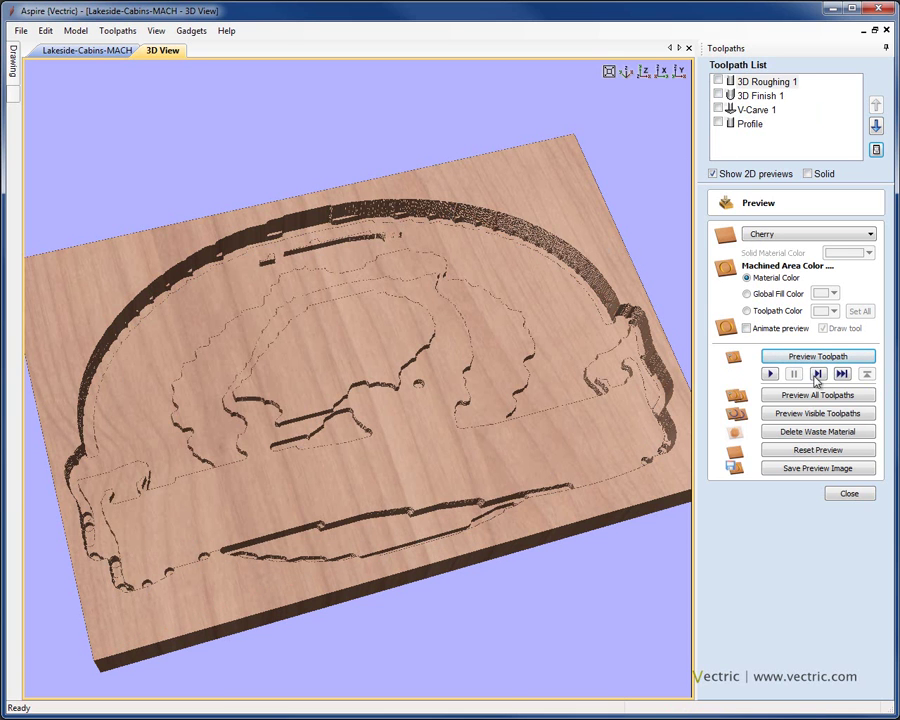
Run the 3D Finish 1 simulation to the end, revealing the leaping fish, oval border and banner
left_click(750, 95)
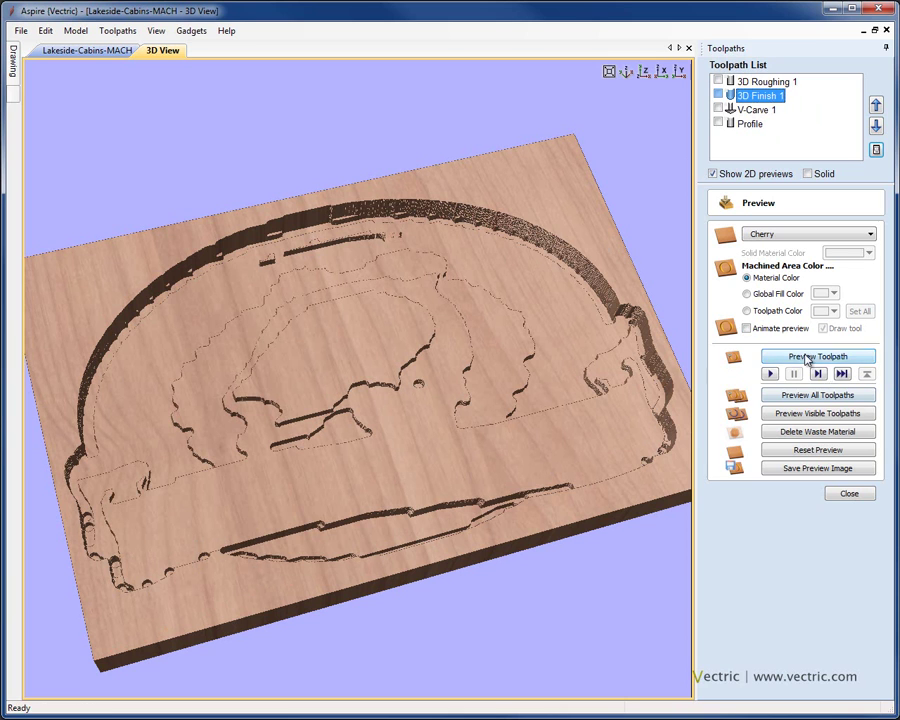
left_click(808, 358)
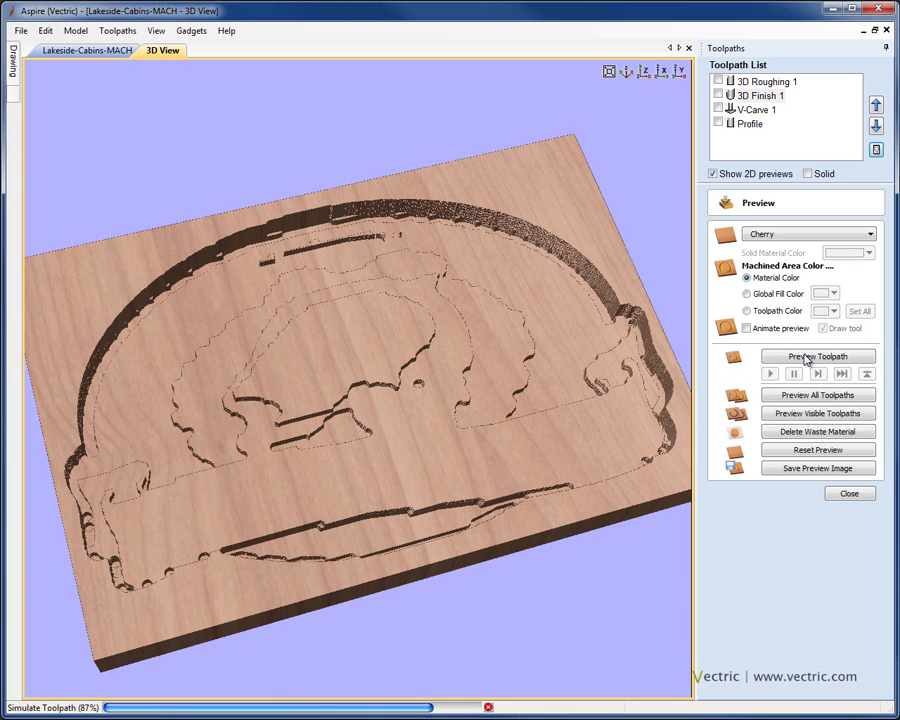
left_click(563, 410)
left_click_drag(563, 410, 494, 435)
left_click(754, 109)
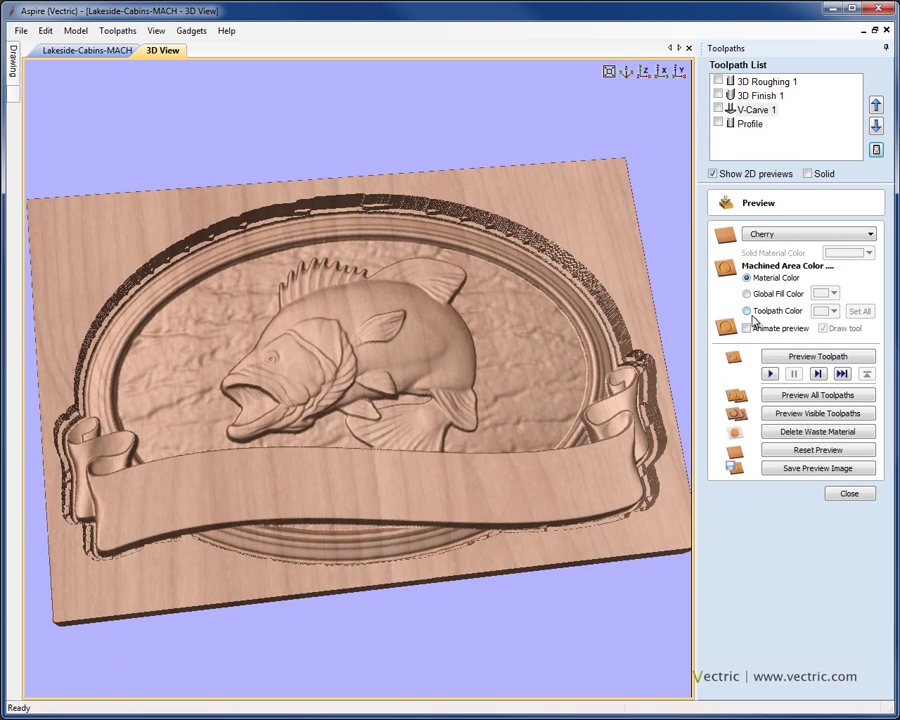
Set V-Carve 1 to dark green toolpath colour and simulate the LAKESIDE CABINS lettering
left_click(747, 311)
left_click(836, 312)
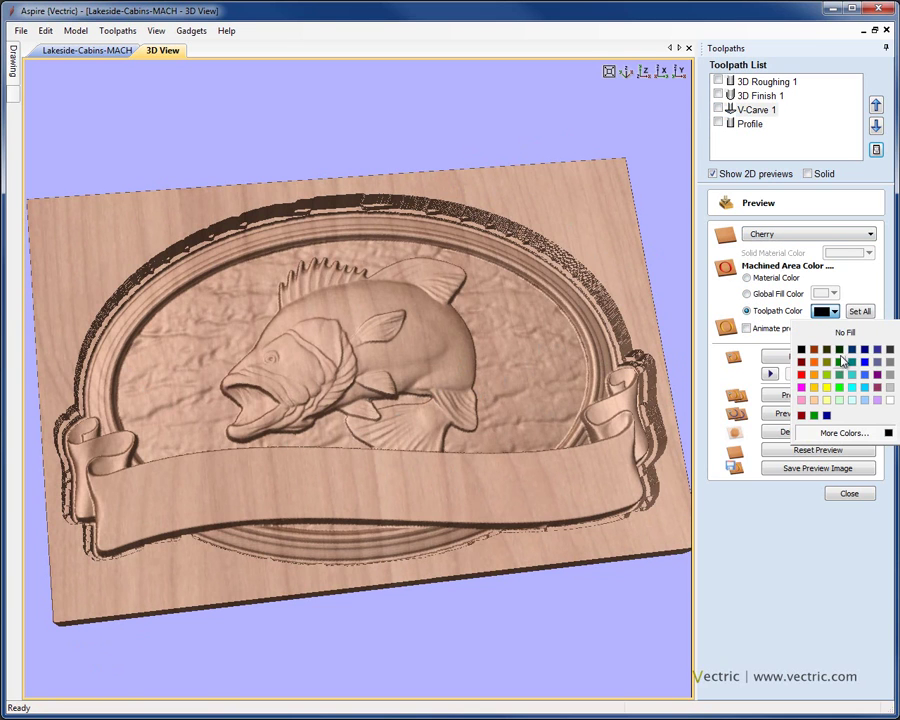
left_click(840, 350)
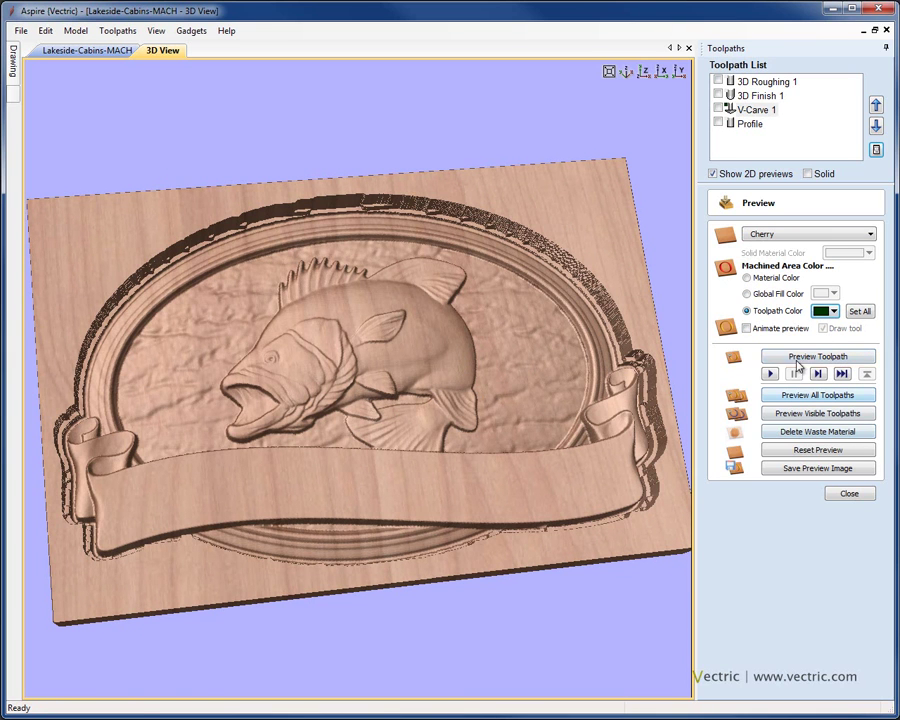
left_click(798, 360)
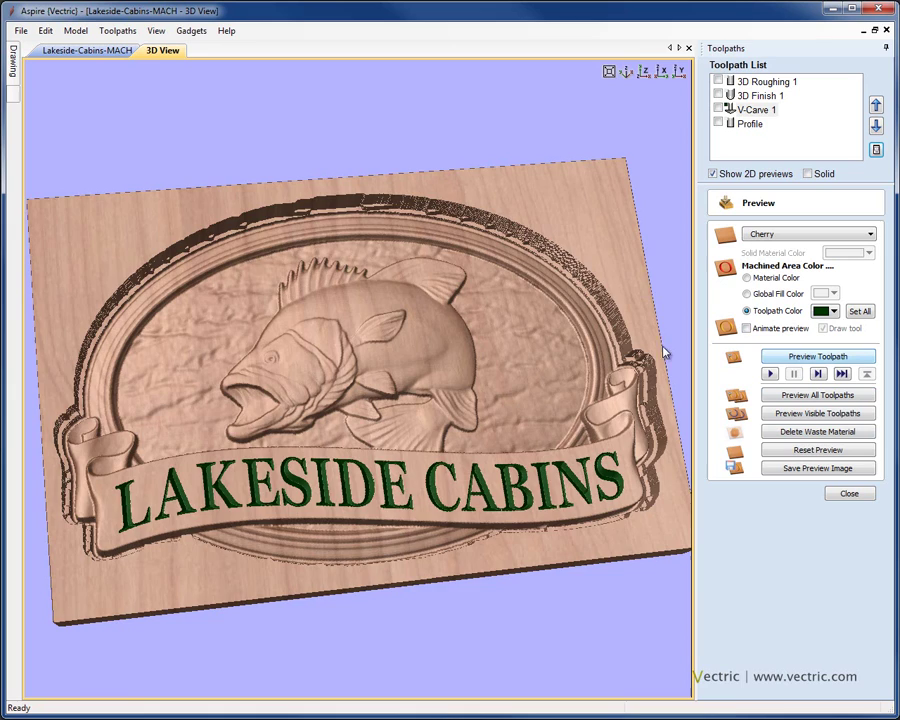
left_click_drag(380, 360, 412, 432)
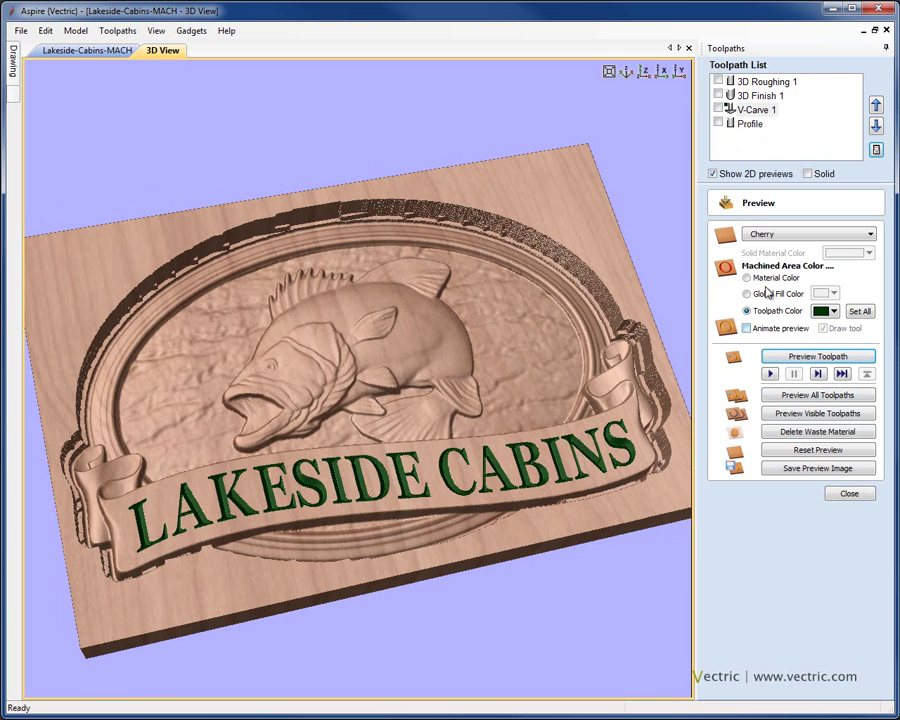
Change V-Carve 1's toolpath colour to orange and rotate to view the lettering
left_click(833, 311)
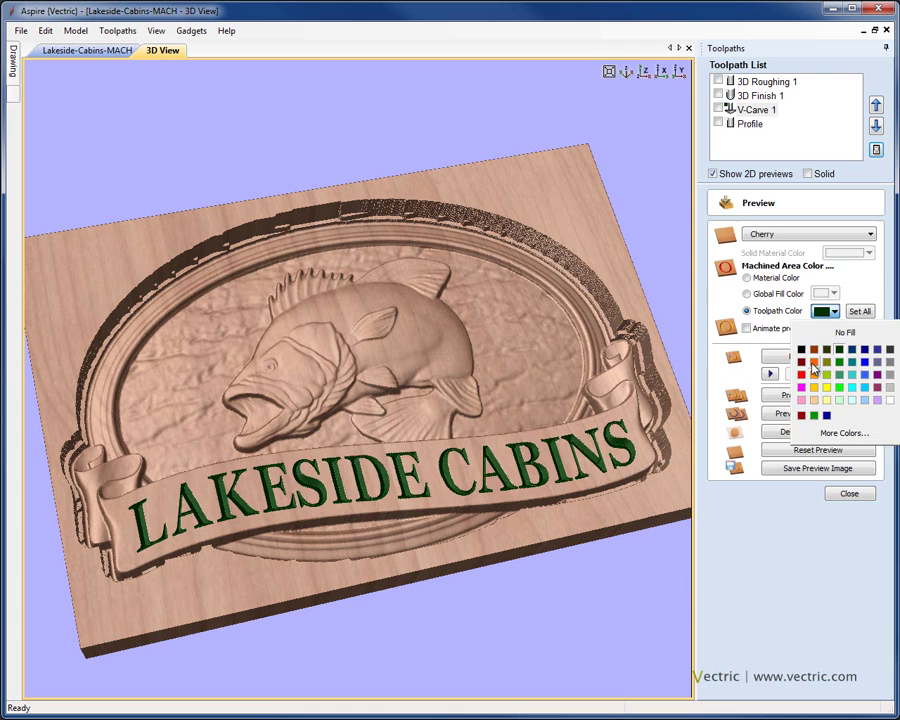
left_click(813, 372)
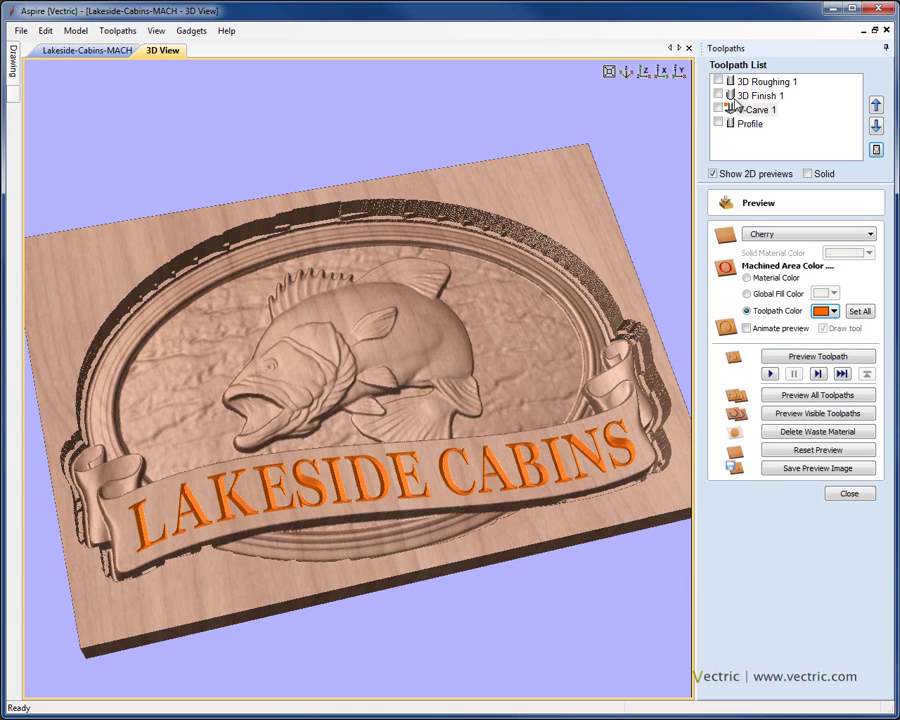
left_click_drag(518, 392, 343, 488)
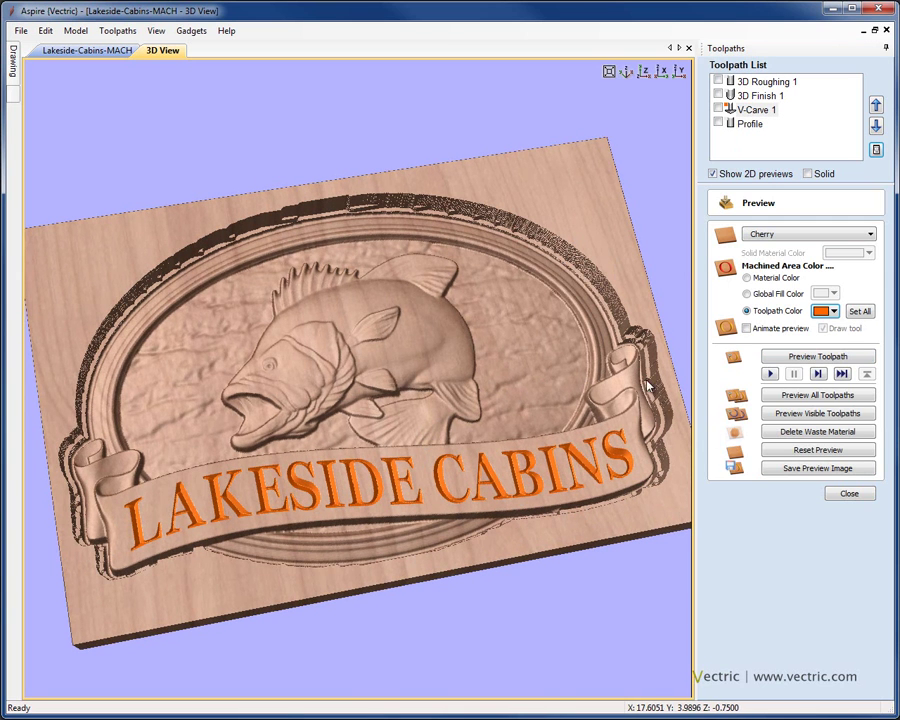
Simulate the Profile cut around the sign and delete the waste material
left_click(748, 124)
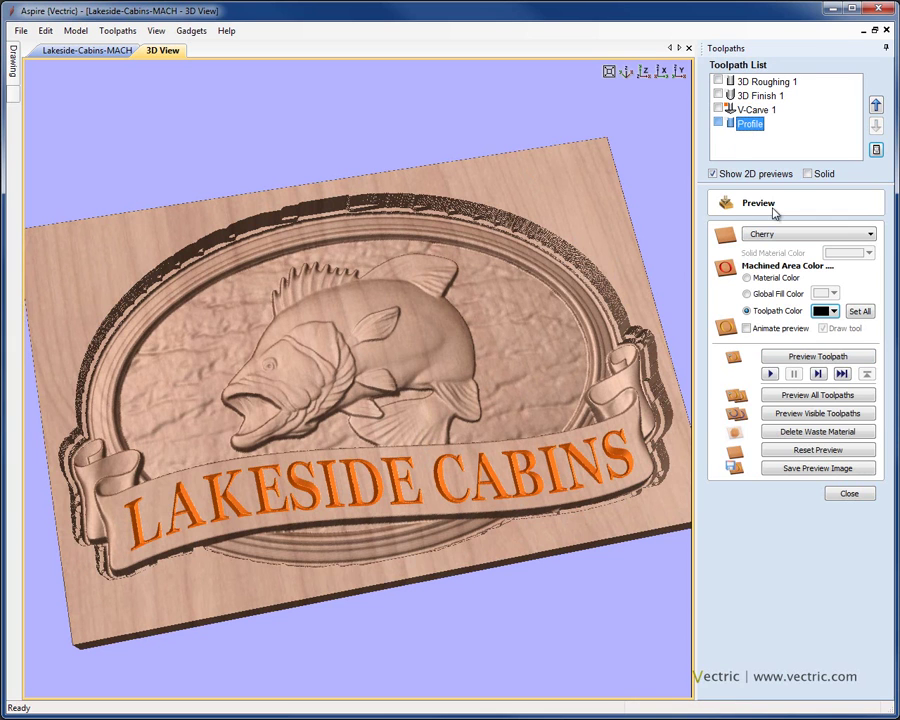
left_click(790, 357)
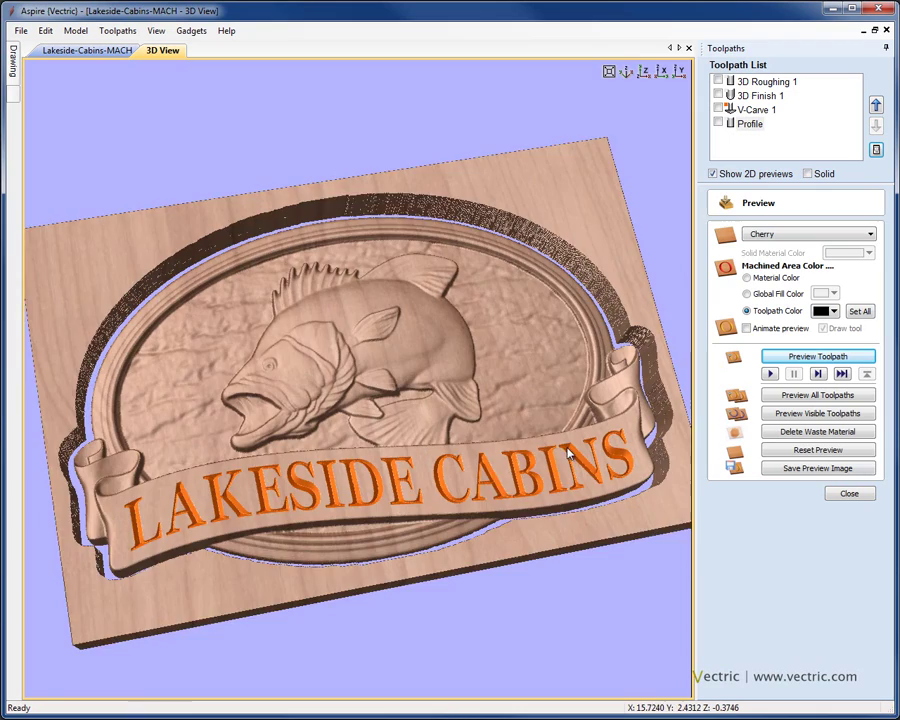
left_click_drag(570, 455, 412, 560)
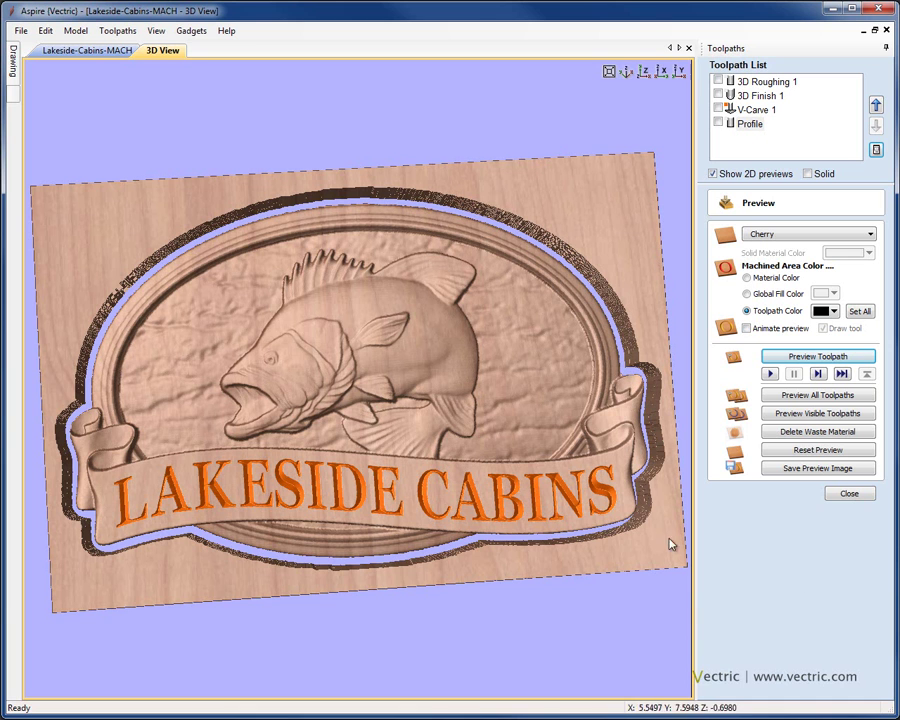
left_click(808, 432)
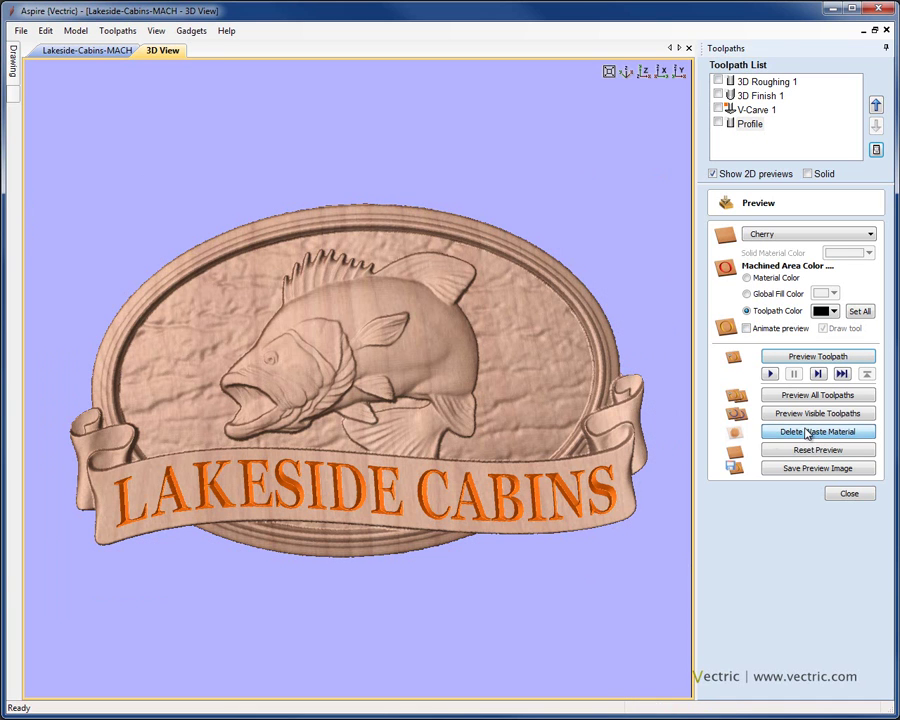
left_click_drag(554, 508, 570, 488)
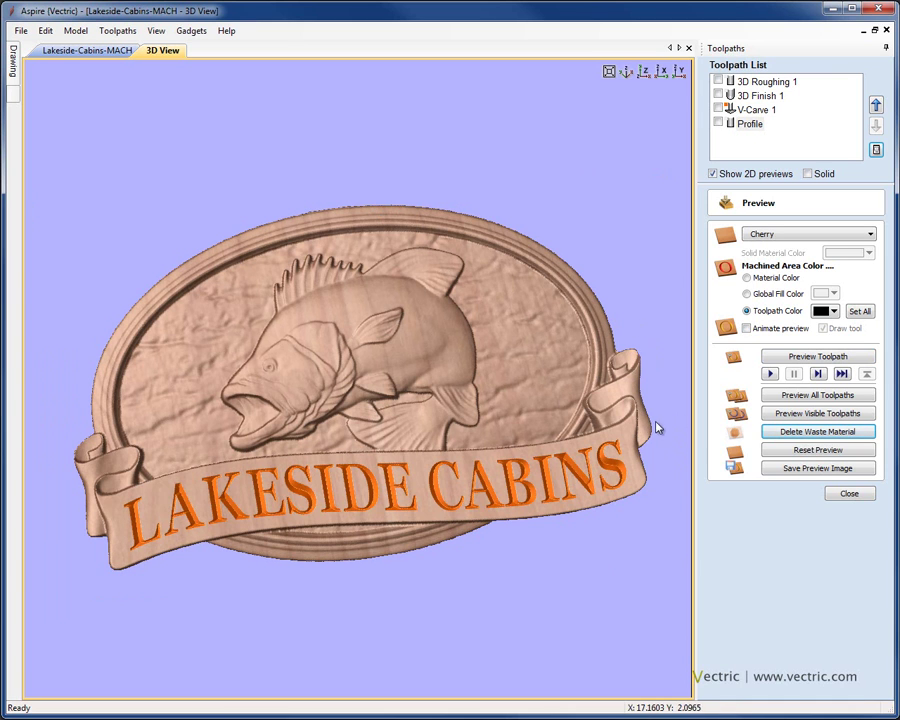
left_click(157, 31)
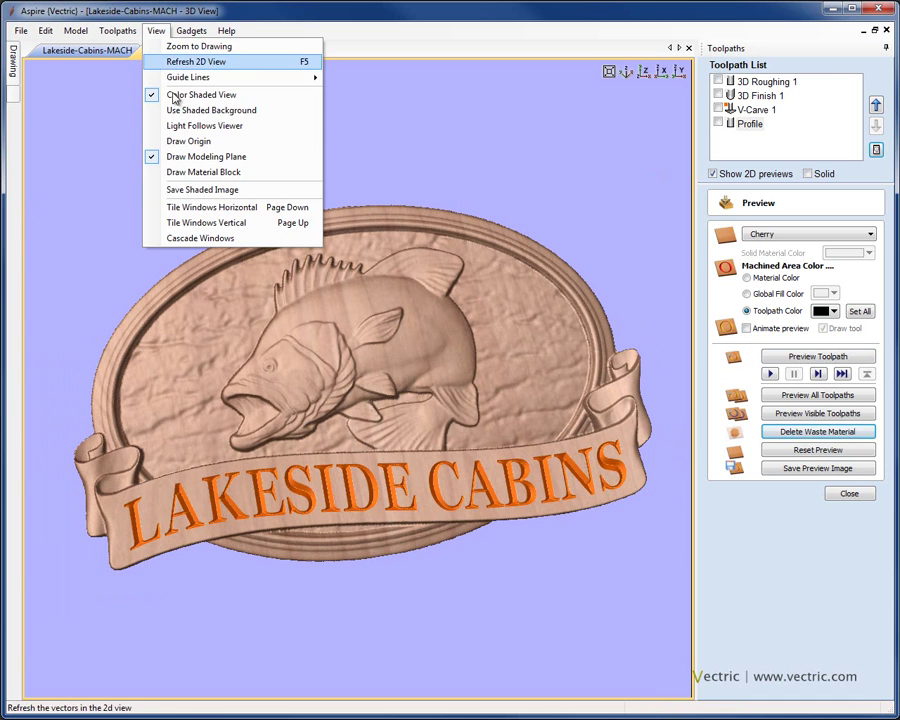
left_click(196, 190)
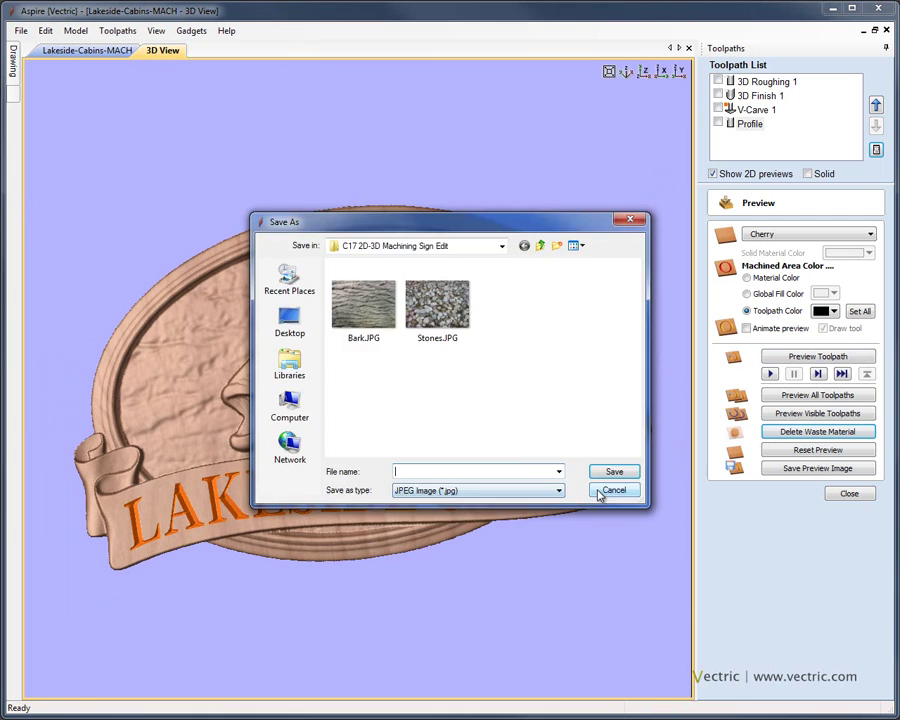
left_click(603, 490)
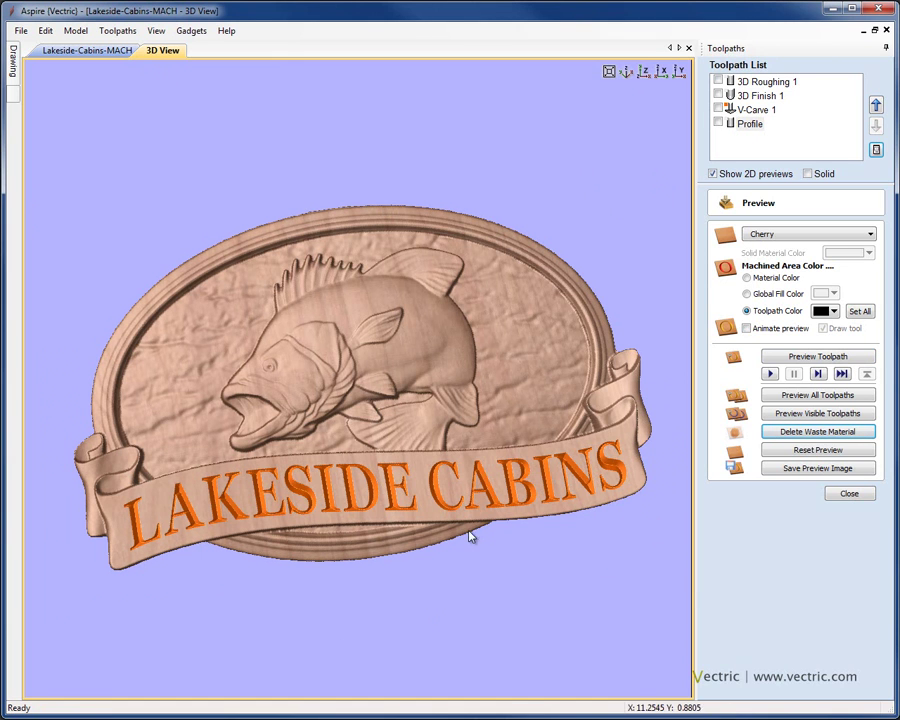
Close the toolpath preview so the 3D view shows the uncarved relief with a blank banner
left_click(846, 496)
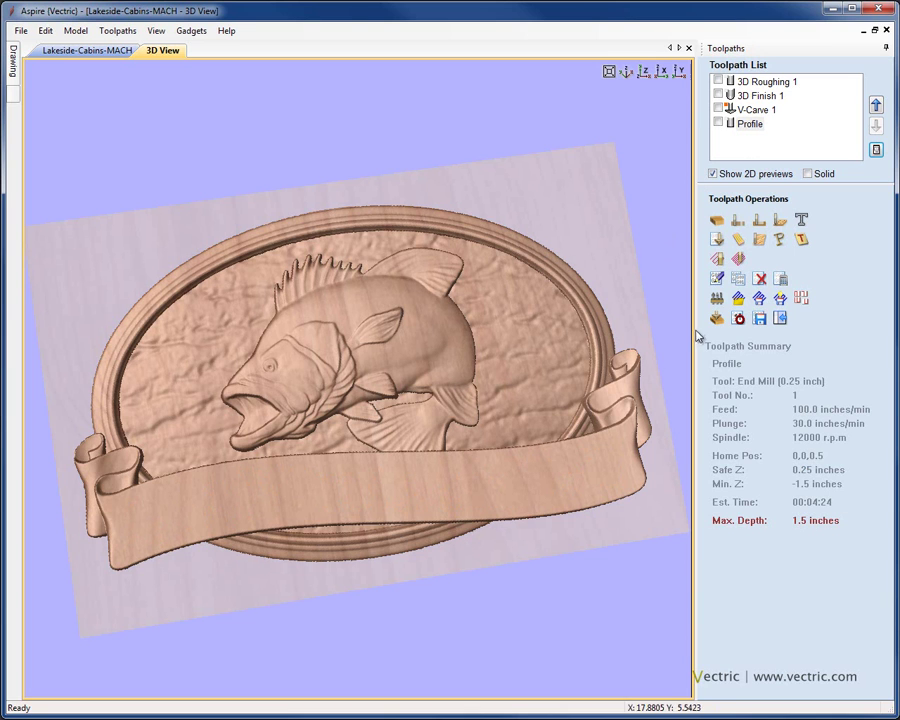